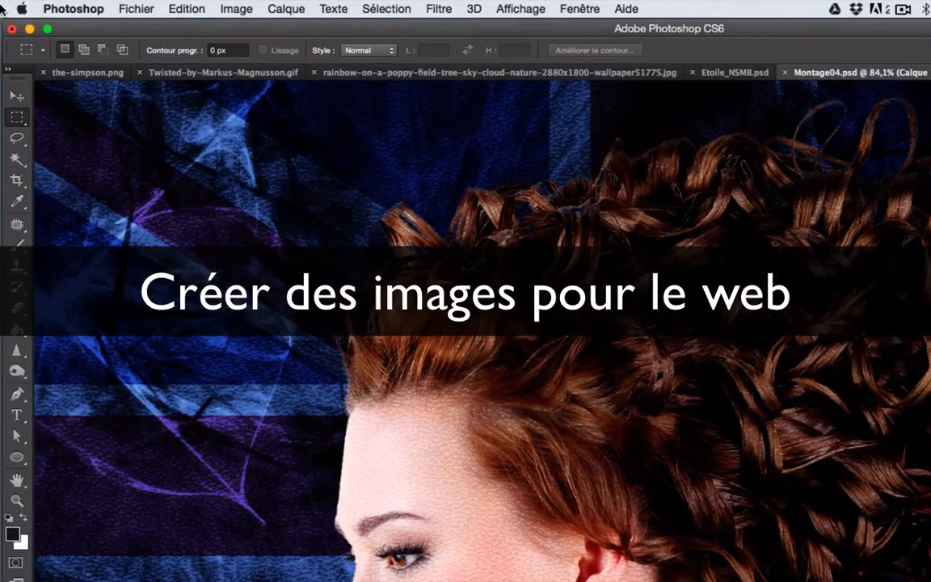
{"action": "left_click", "coordinate": [137, 10]}
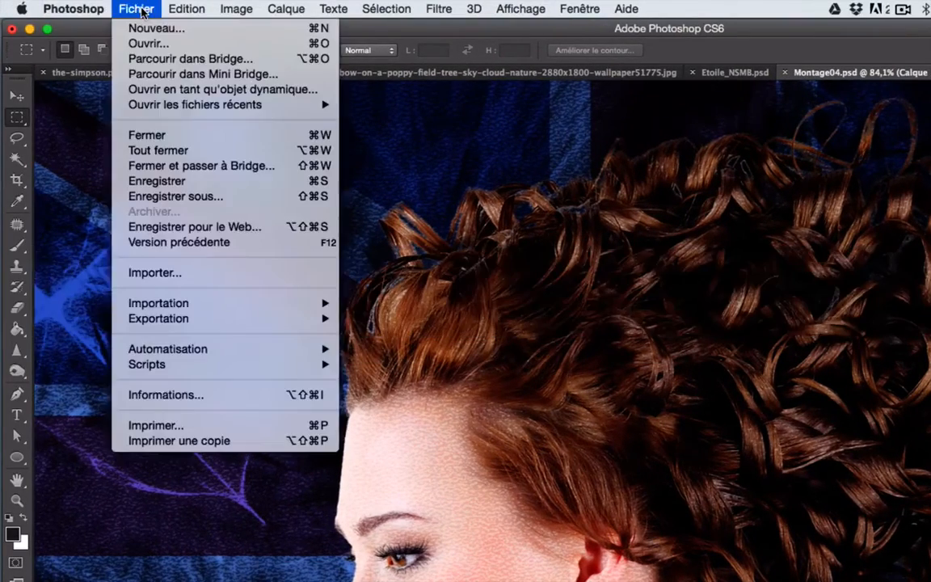
{"action": "left_click", "coordinate": [173, 229]}
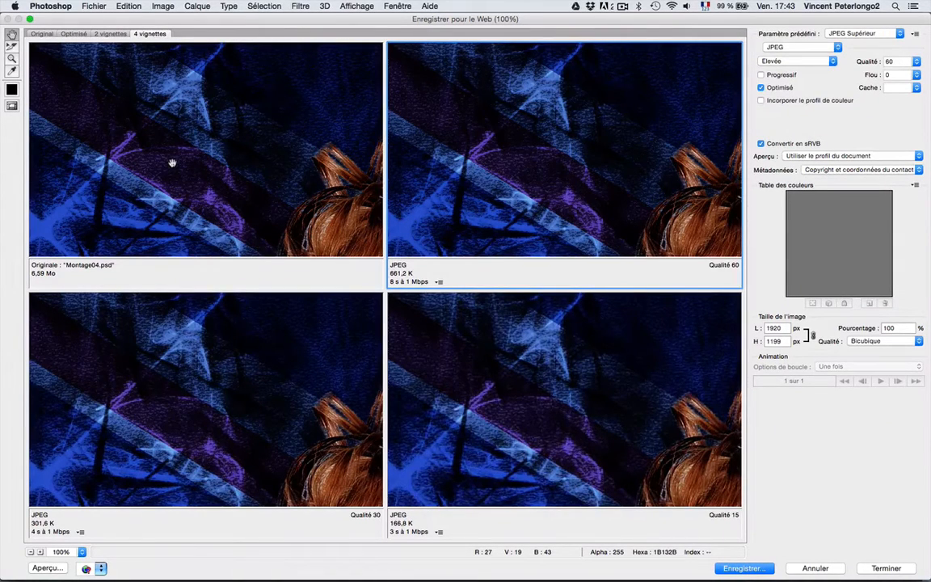
{"action": "left_click", "coordinate": [824, 570]}
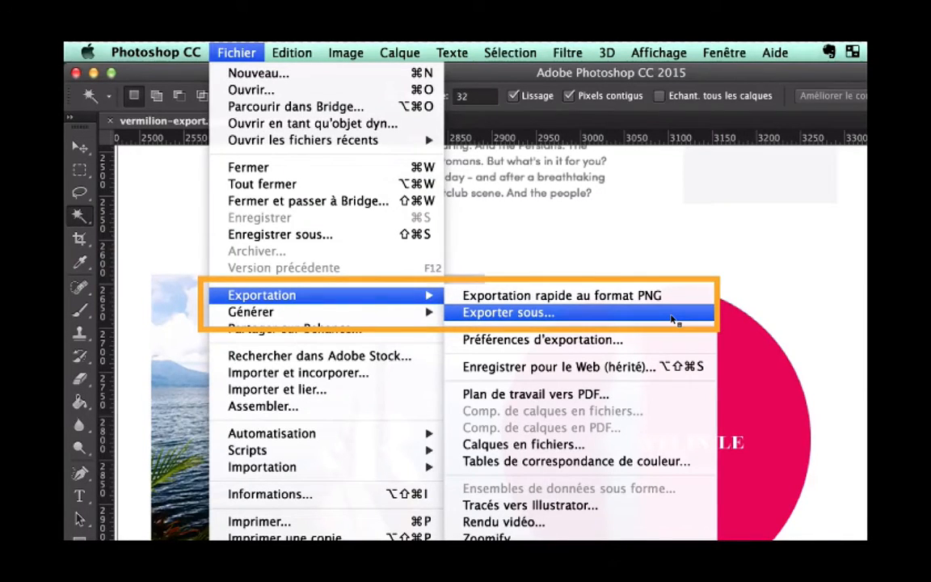
{"action": "left_click", "coordinate": [672, 320]}
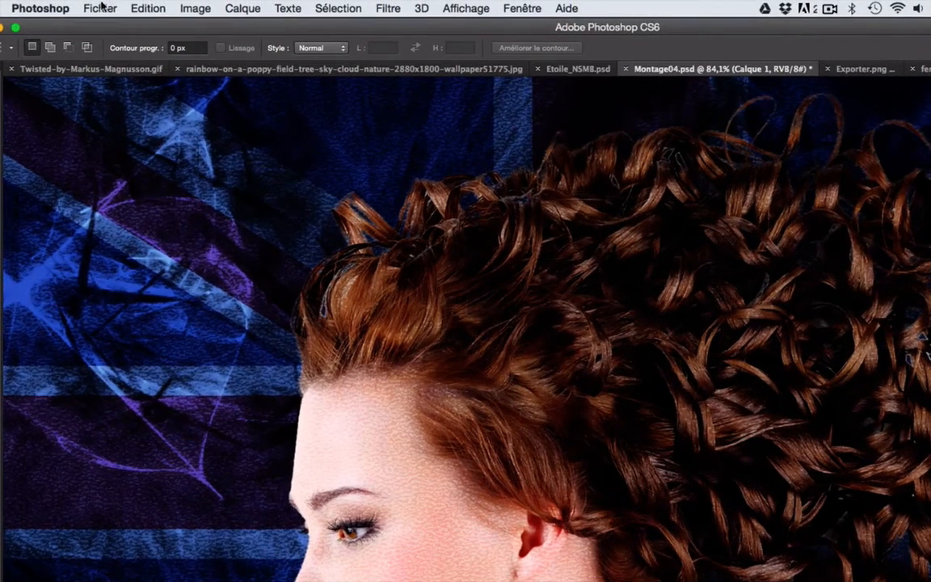
Open the Montage04.psd image in Save for Web and choose Câble 1 Mb/s as the connection for the download-time estimate
{"action": "left_click", "coordinate": [103, 7]}
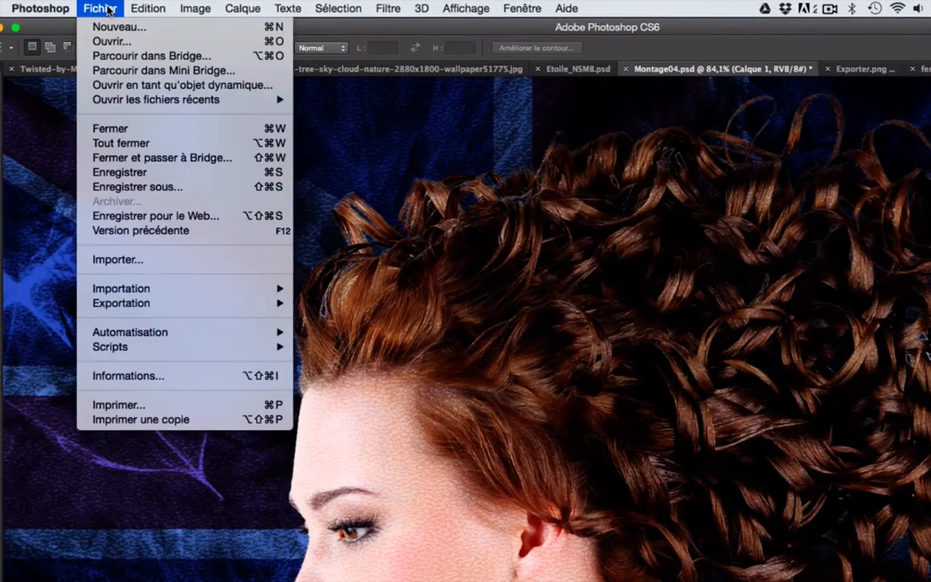
{"action": "left_click", "coordinate": [119, 217]}
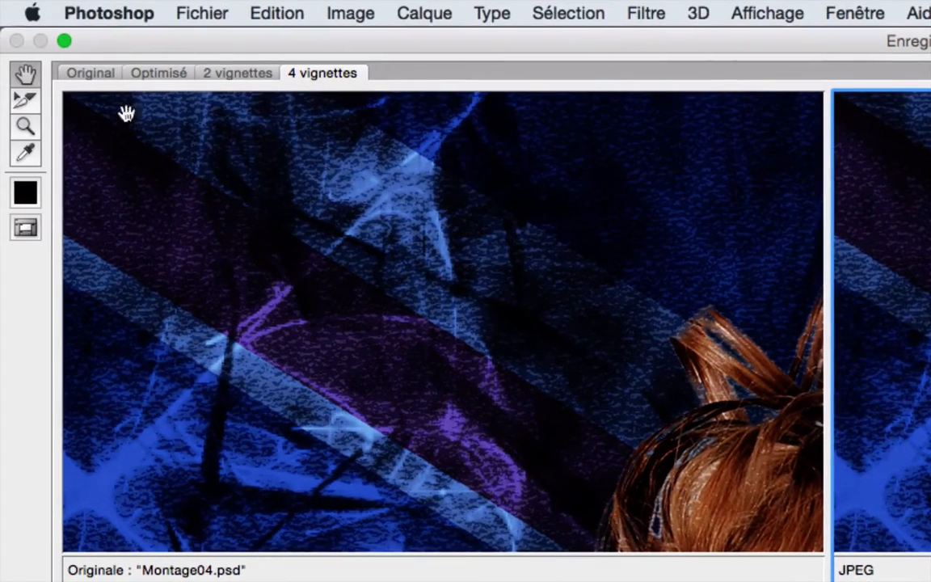
{"action": "left_click", "coordinate": [91, 74]}
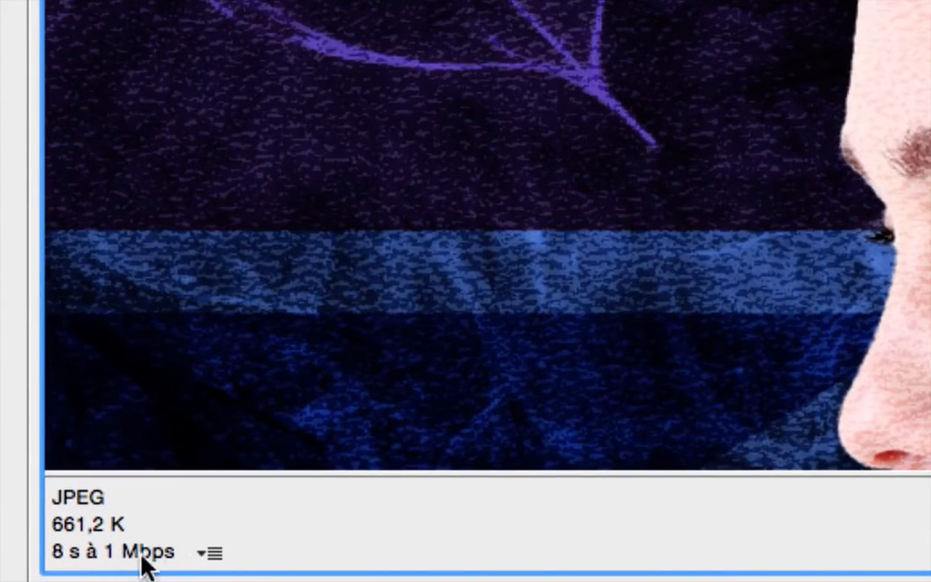
{"action": "left_click", "coordinate": [209, 553]}
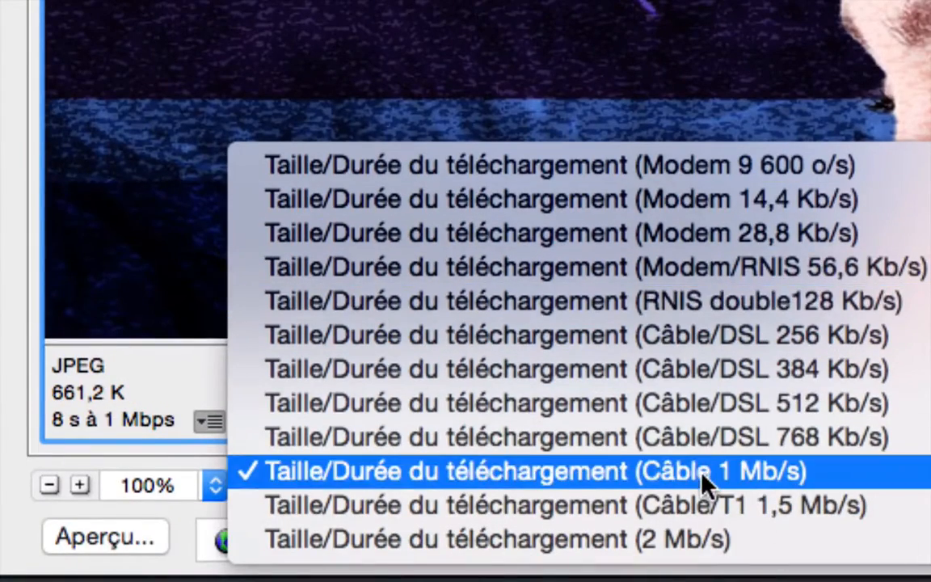
{"action": "left_click", "coordinate": [703, 472]}
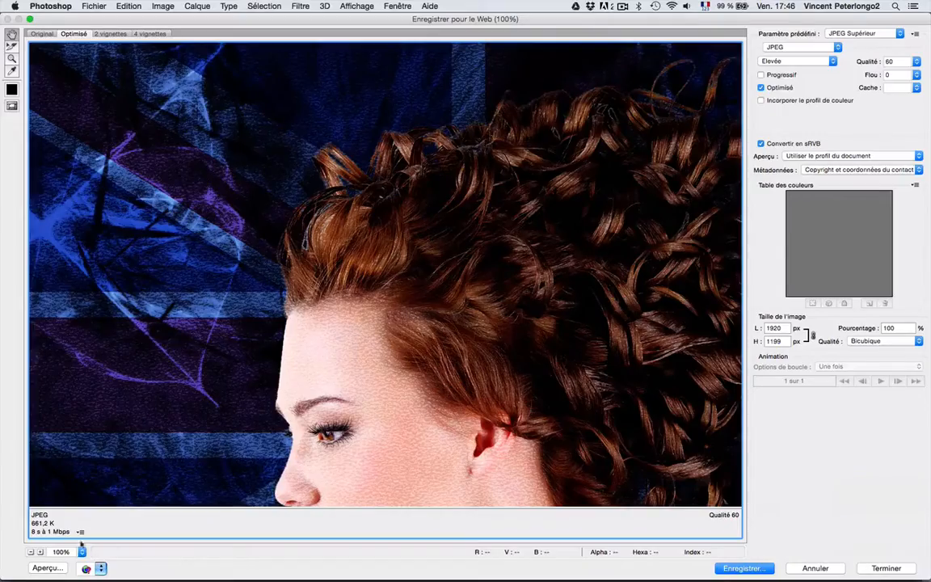
Compare the face area in the original and optimized images side by side, and switch to the four-preview comparison
{"action": "left_click", "coordinate": [109, 33]}
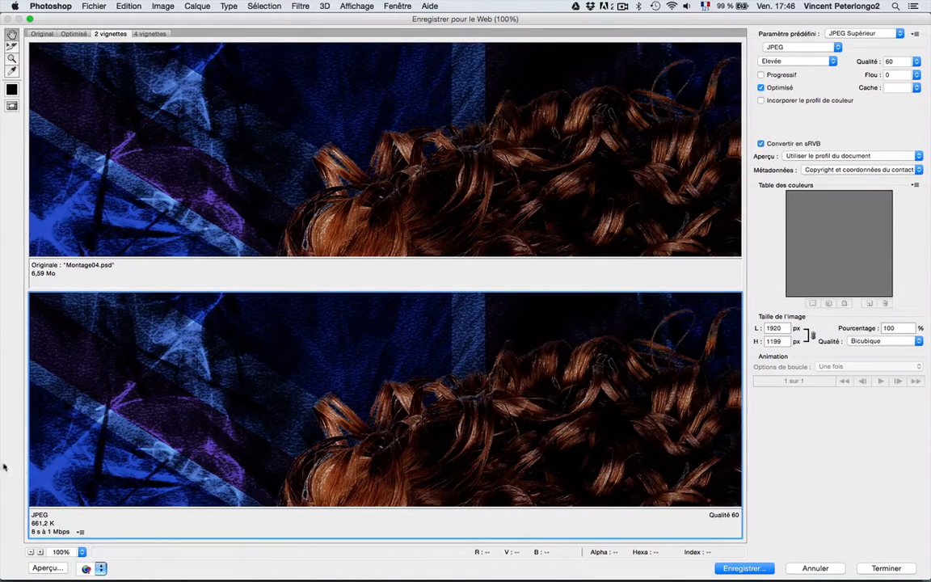
{"action": "left_click_drag", "start_coordinate": [336, 423], "coordinate": [321, 282]}
{"action": "left_click_drag", "start_coordinate": [382, 435], "coordinate": [403, 322]}
{"action": "left_click", "coordinate": [312, 186]}
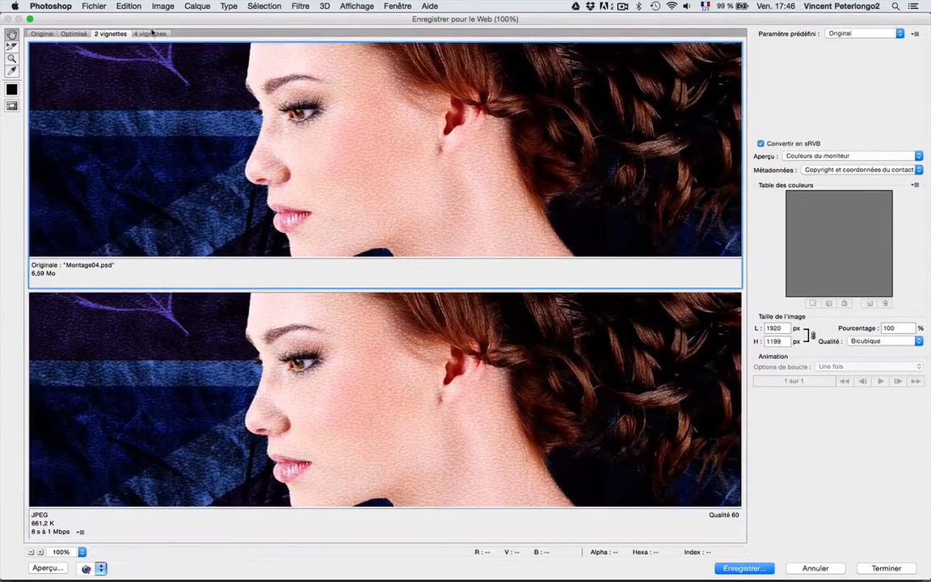
{"action": "left_click", "coordinate": [151, 35]}
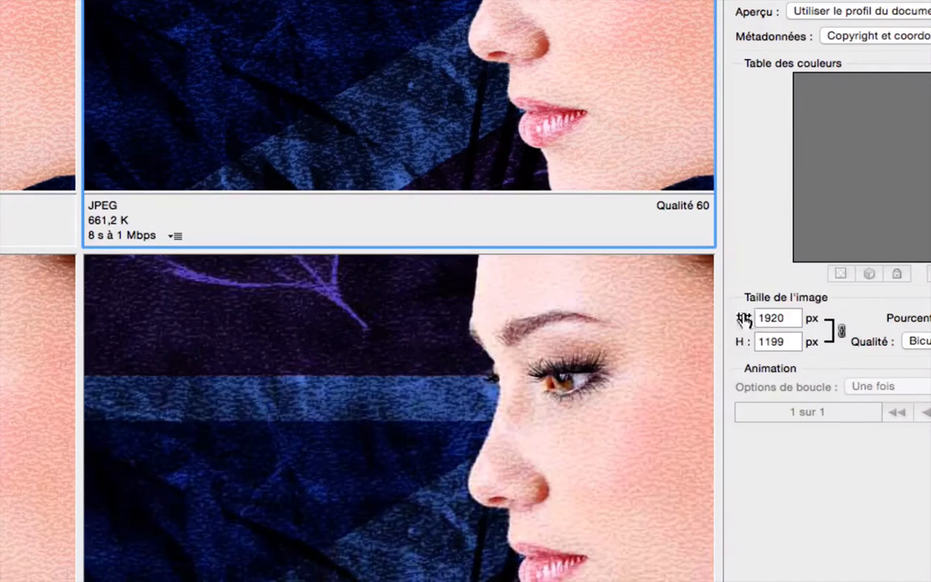
Set the exported image's width to 1080 px with width and height linked
{"action": "double_click", "coordinate": [774, 317]}
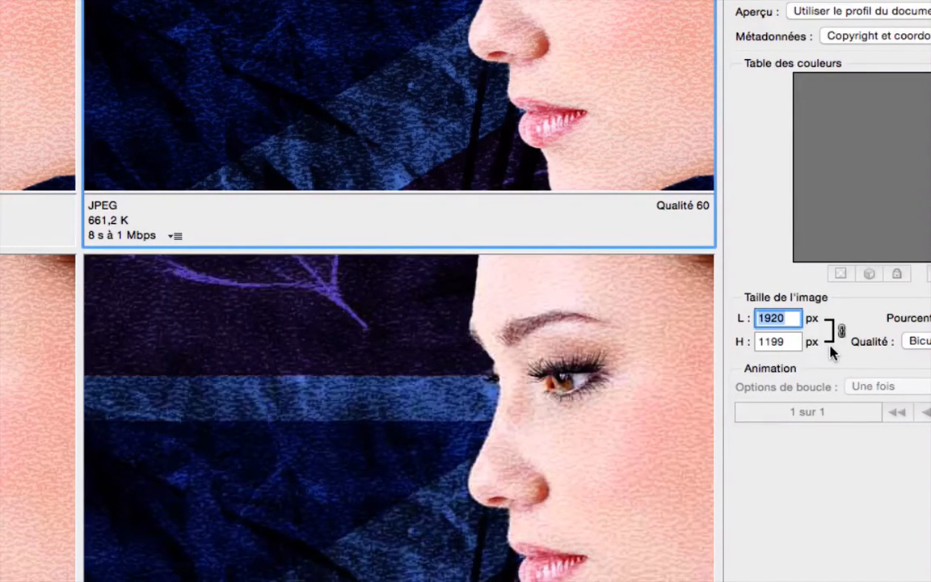
{"action": "type", "text": "10"}
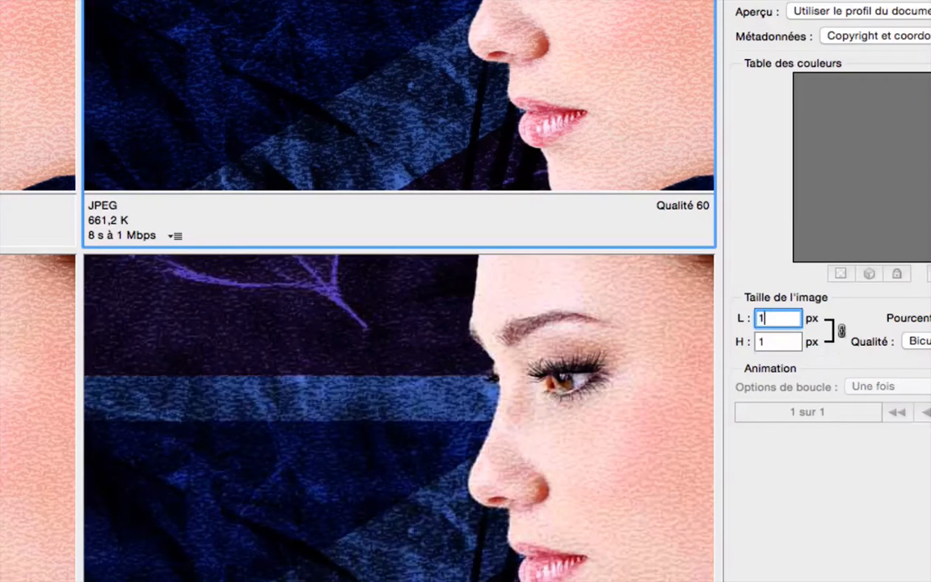
{"action": "type", "text": "80"}
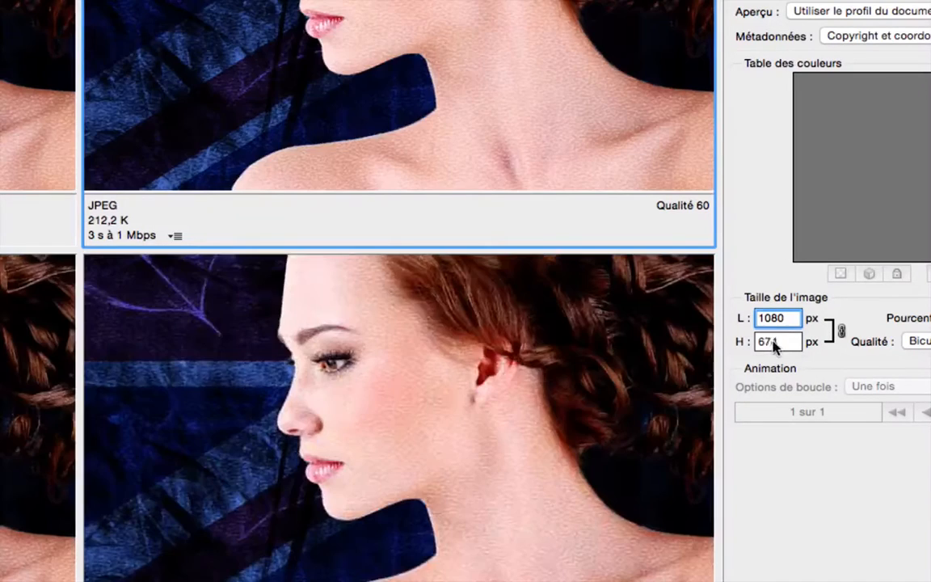
{"action": "left_click", "coordinate": [773, 343]}
{"action": "double_click", "coordinate": [773, 343]}
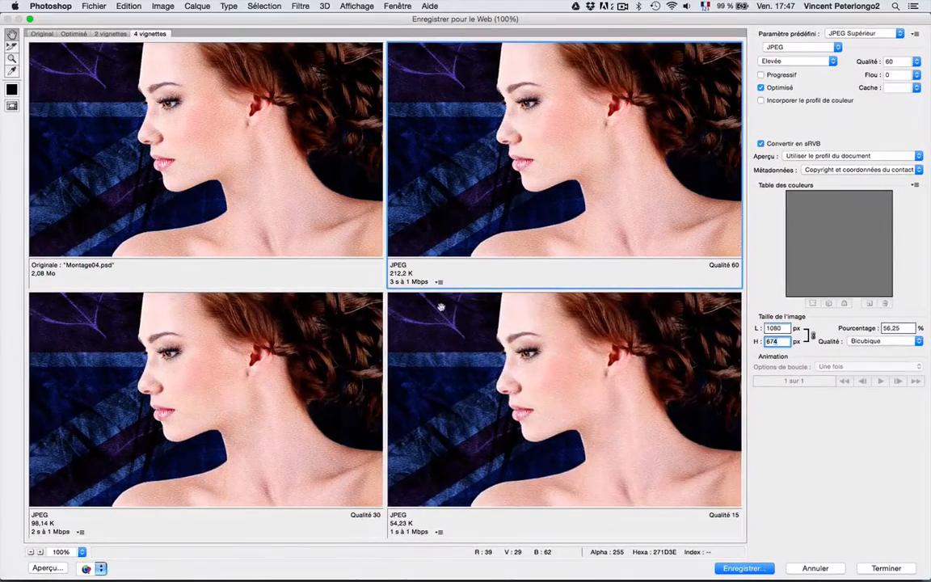
Check the whole resized image in the optimized view and return to the four-preview comparison
{"action": "left_click", "coordinate": [72, 34]}
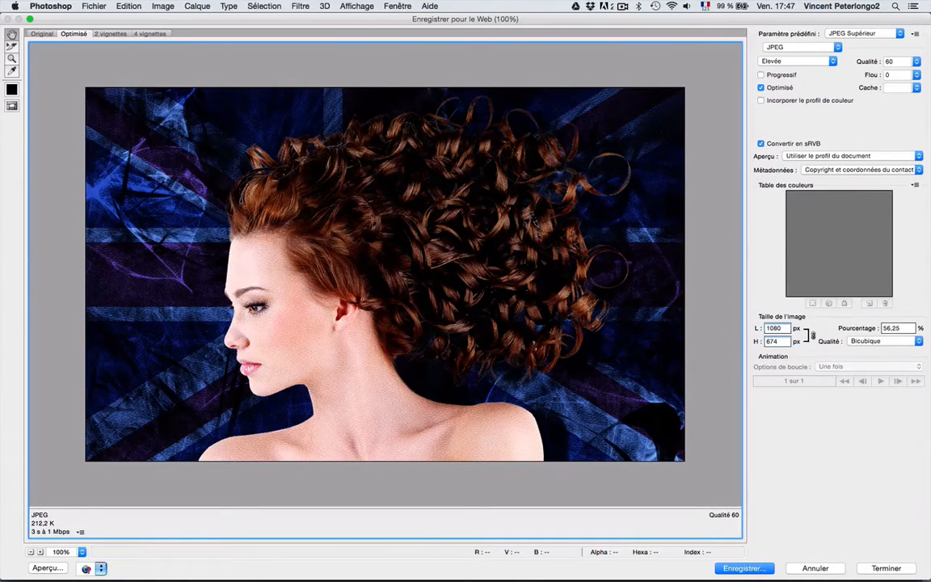
{"action": "left_click", "coordinate": [152, 34]}
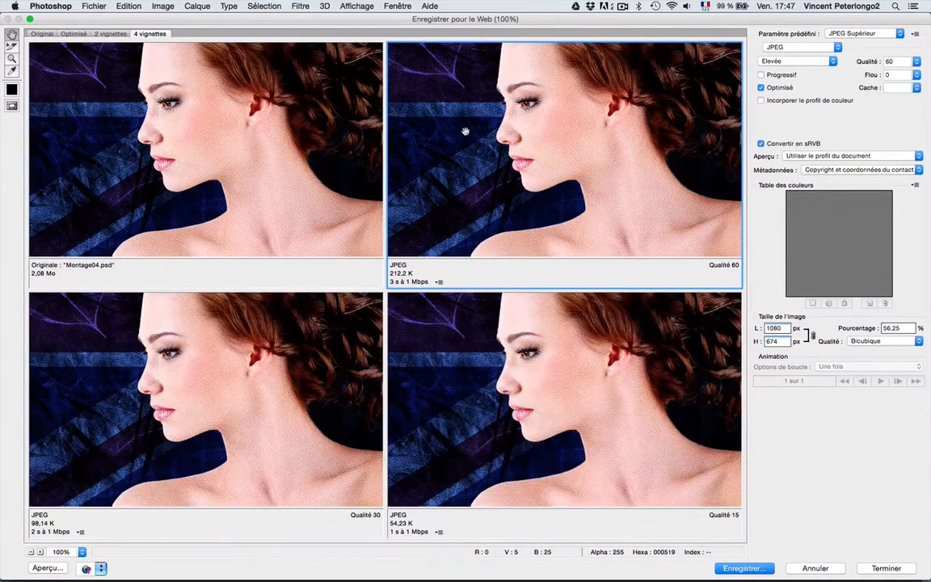
{"action": "left_click_drag", "start_coordinate": [467, 132], "coordinate": [465, 157]}
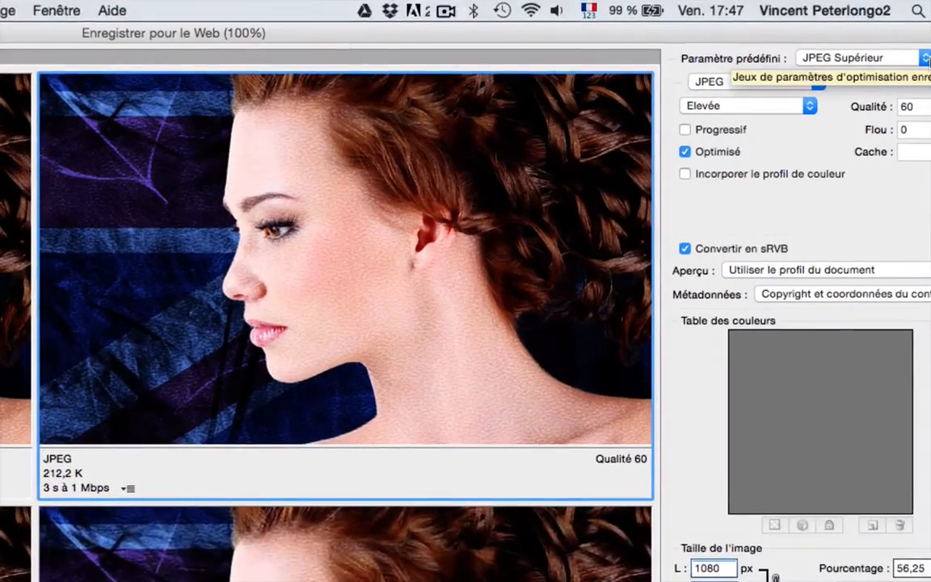
Apply the JPEG Supérieur preset and select the second of the four previews
{"action": "left_click", "coordinate": [863, 33]}
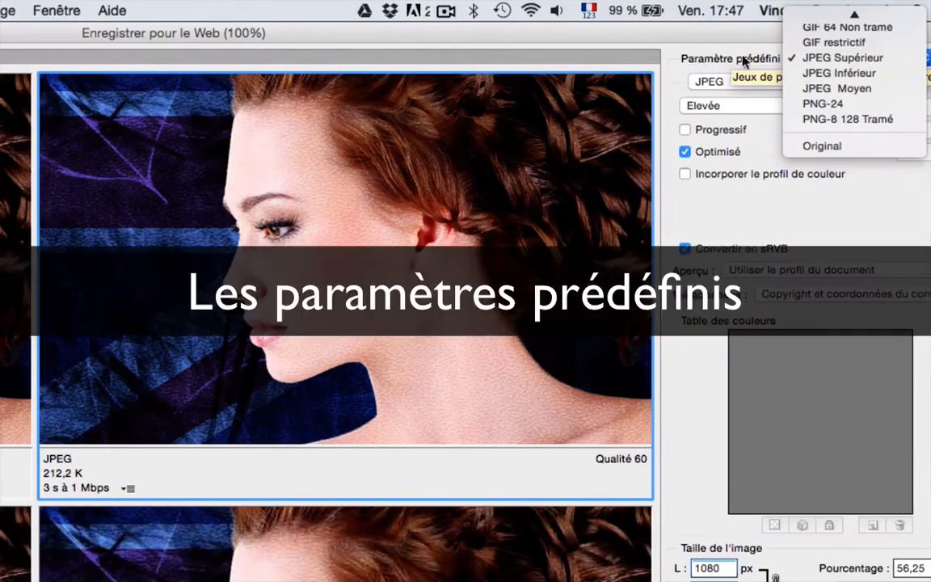
{"action": "mouse_move", "coordinate": [837, 22]}
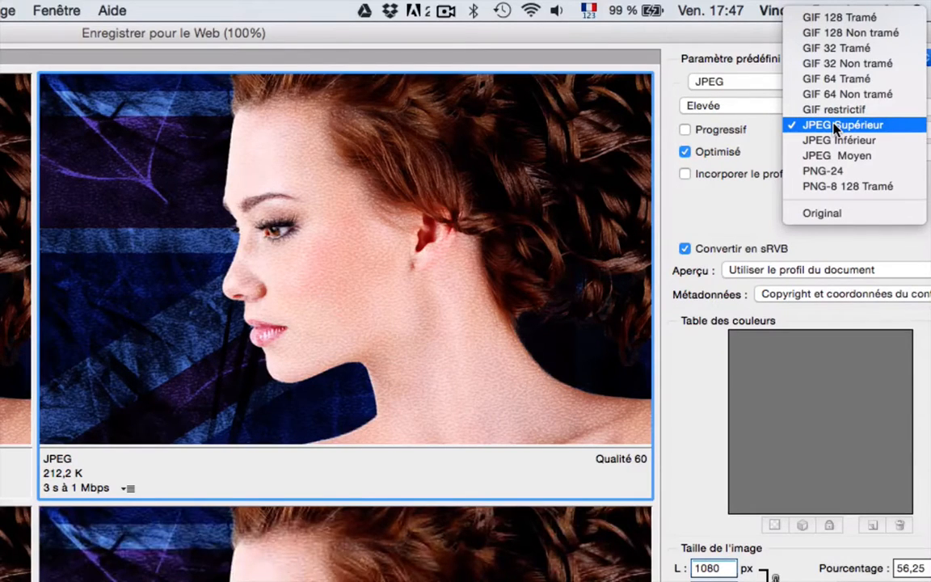
{"action": "left_click", "coordinate": [836, 125]}
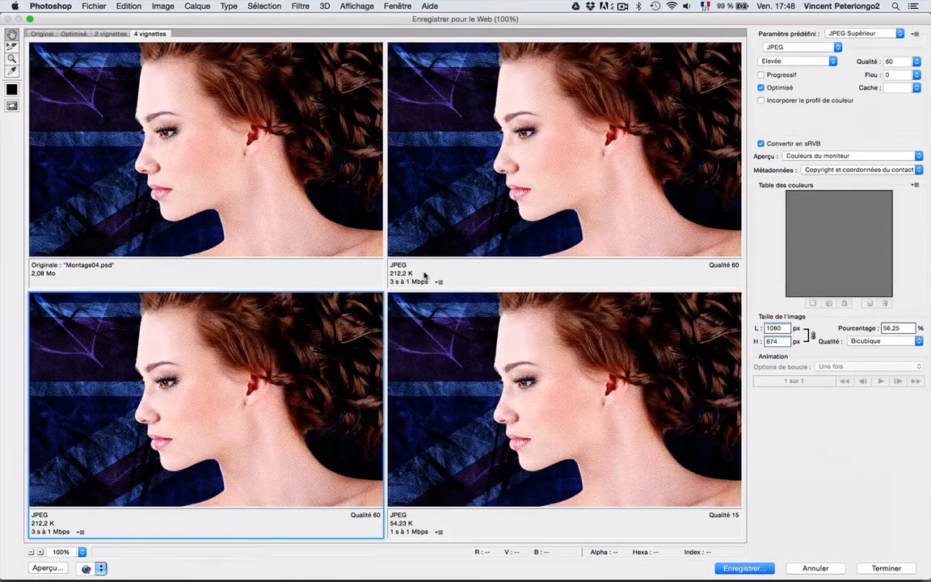
{"action": "left_click", "coordinate": [492, 183]}
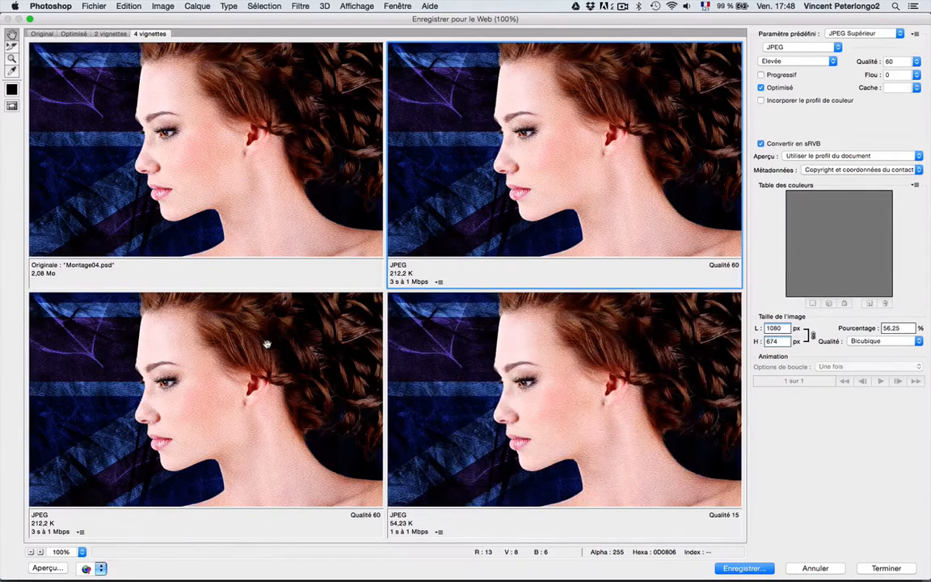
Apply the JPEG Moyen preset to the third preview and the JPEG Inférieur preset to the fourth
{"action": "left_click", "coordinate": [108, 395]}
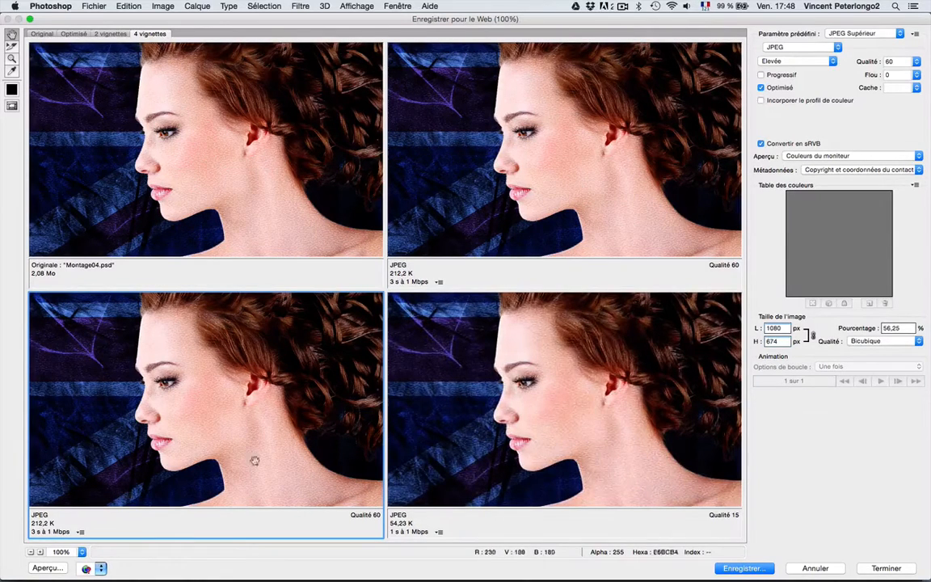
{"action": "left_click", "coordinate": [865, 33]}
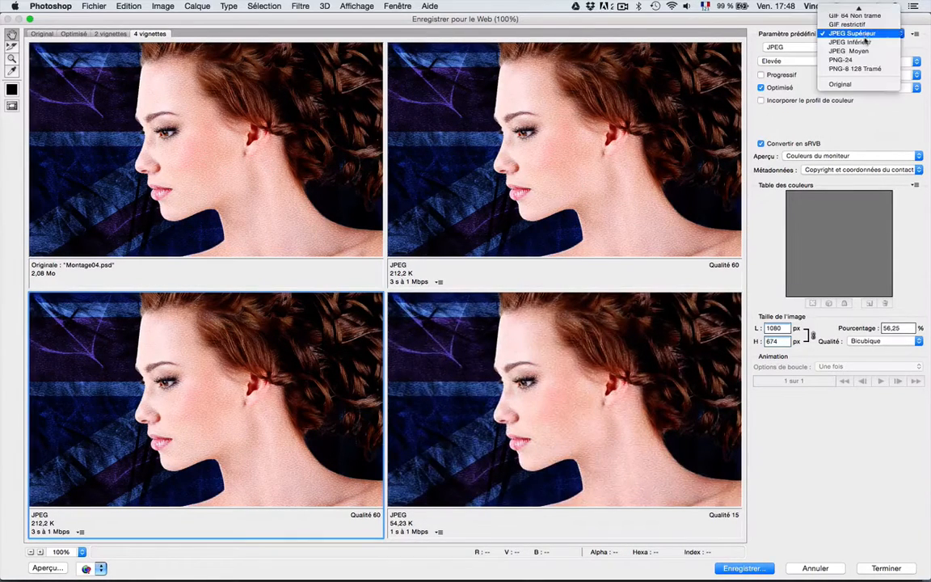
{"action": "left_click", "coordinate": [865, 52]}
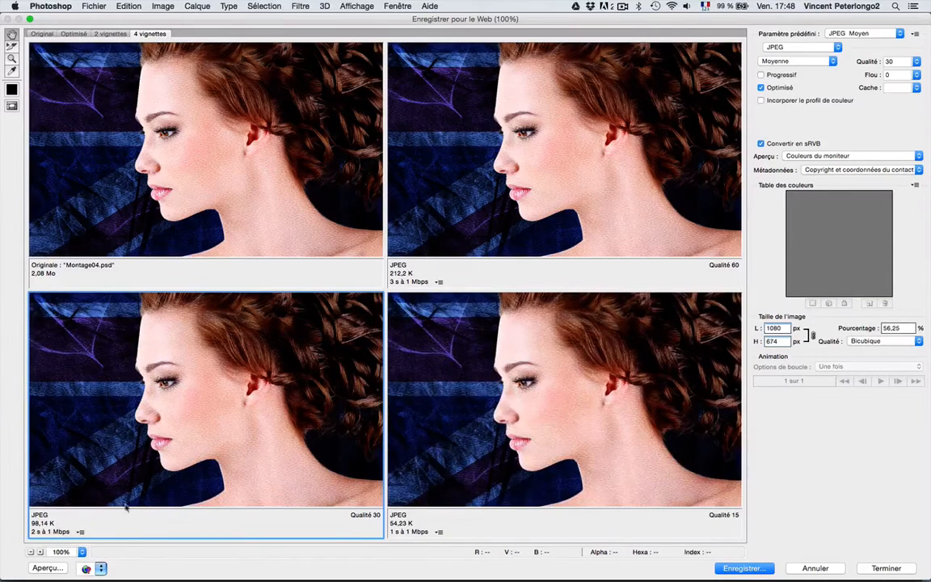
{"action": "left_click", "coordinate": [569, 435]}
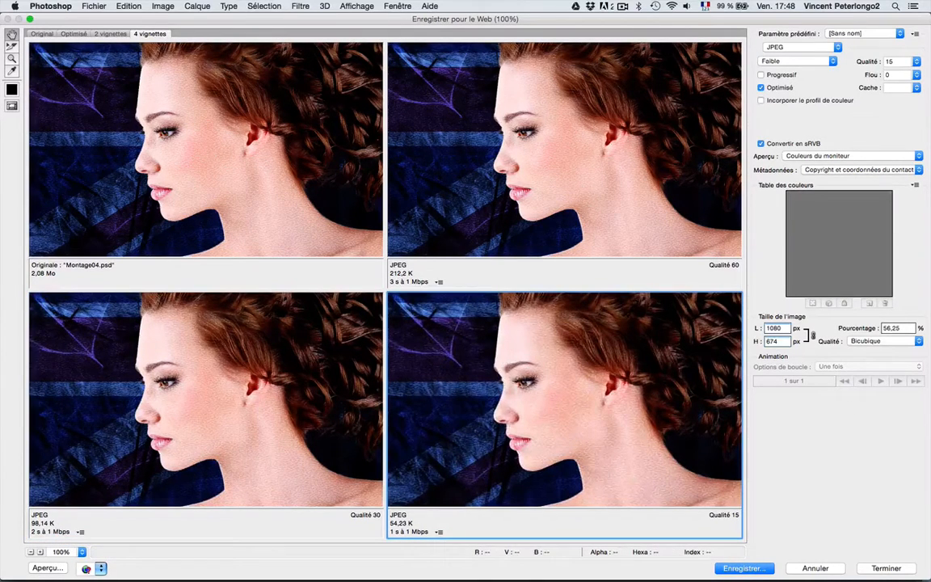
{"action": "left_click", "coordinate": [857, 33]}
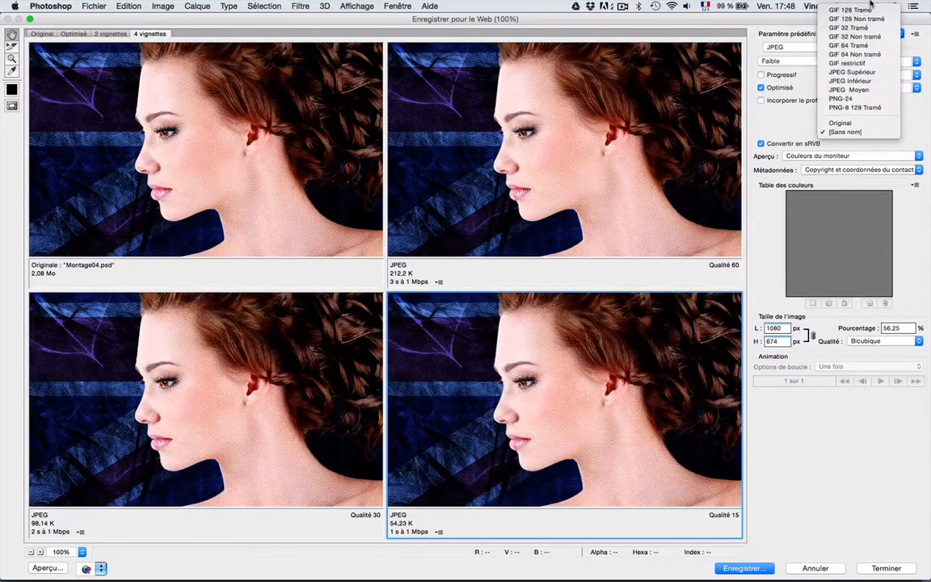
{"action": "left_click", "coordinate": [870, 81]}
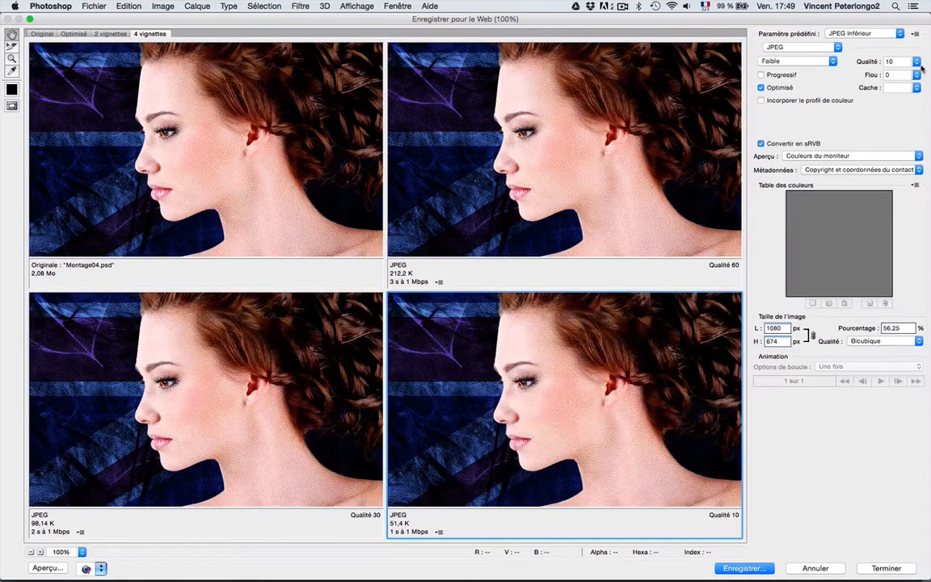
Set the second preview's JPEG quality to 45
{"action": "left_click", "coordinate": [642, 105]}
{"action": "left_click_drag", "start_coordinate": [915, 64], "coordinate": [885, 79]}
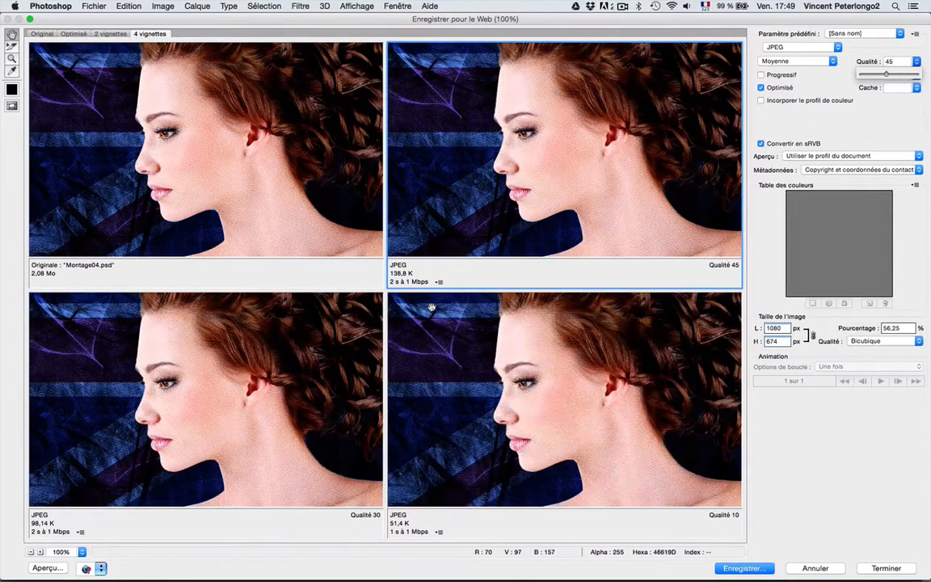
Apply the GIF 128 Tramé preset to the third preview and the PNG-8 128 Tramé preset to the fourth
{"action": "left_click", "coordinate": [355, 323]}
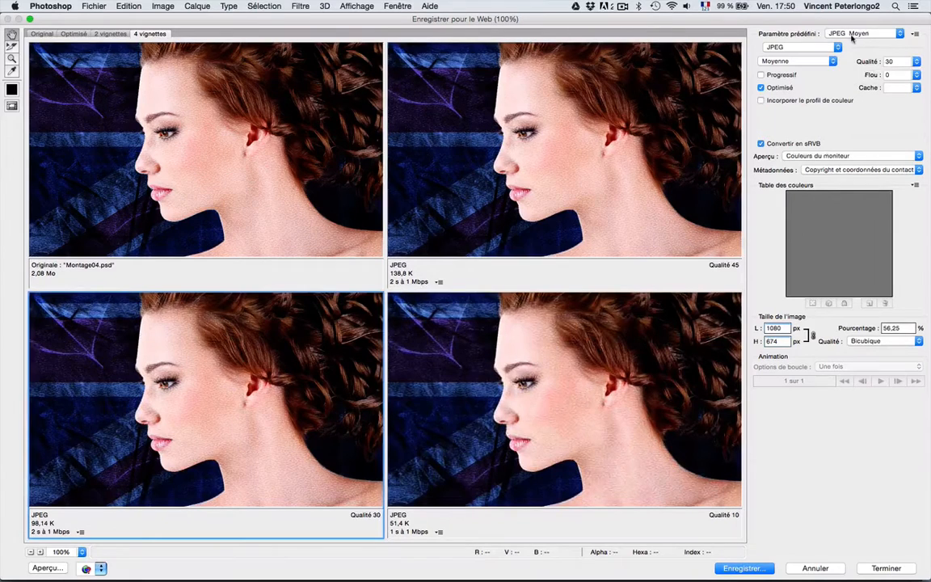
{"action": "left_click", "coordinate": [864, 33]}
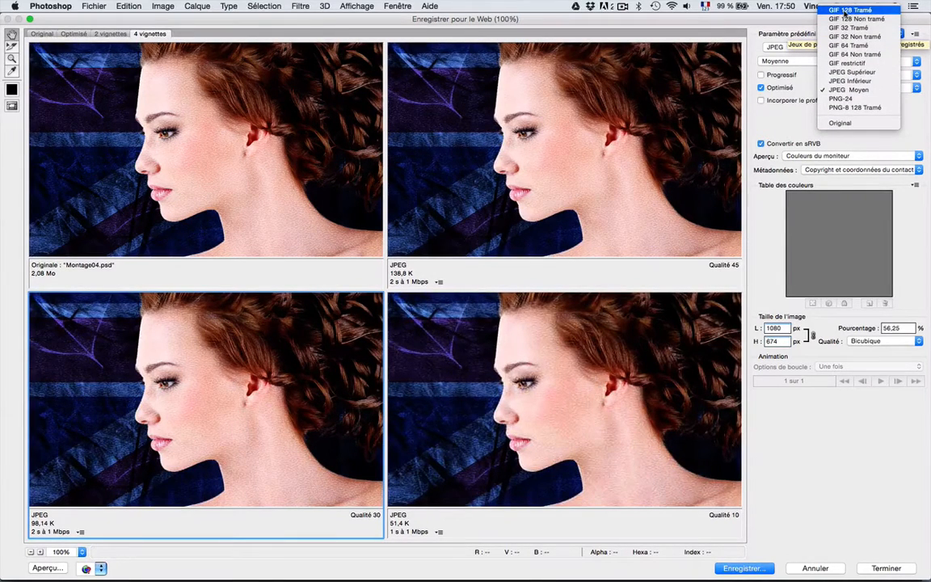
{"action": "left_click", "coordinate": [845, 12]}
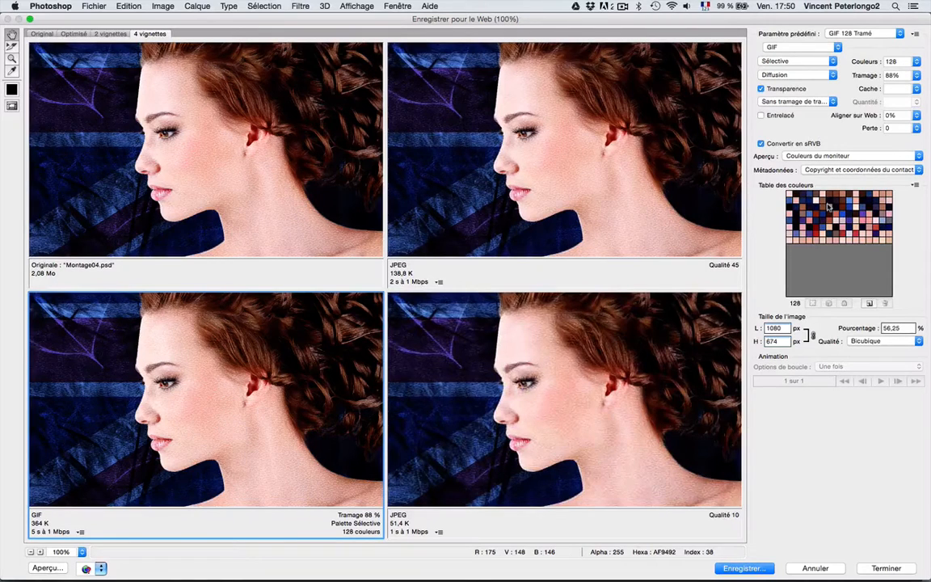
{"action": "left_click", "coordinate": [881, 34]}
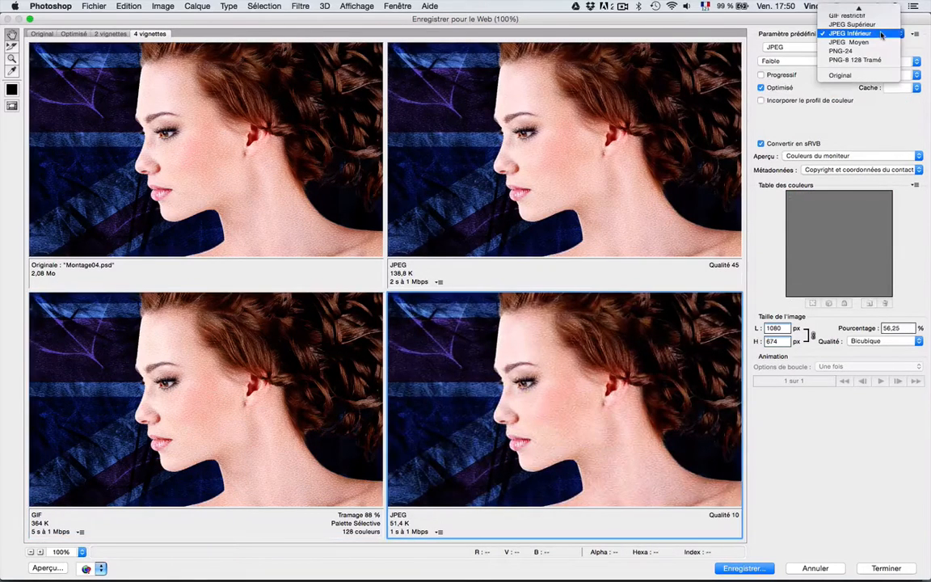
{"action": "left_click", "coordinate": [872, 59]}
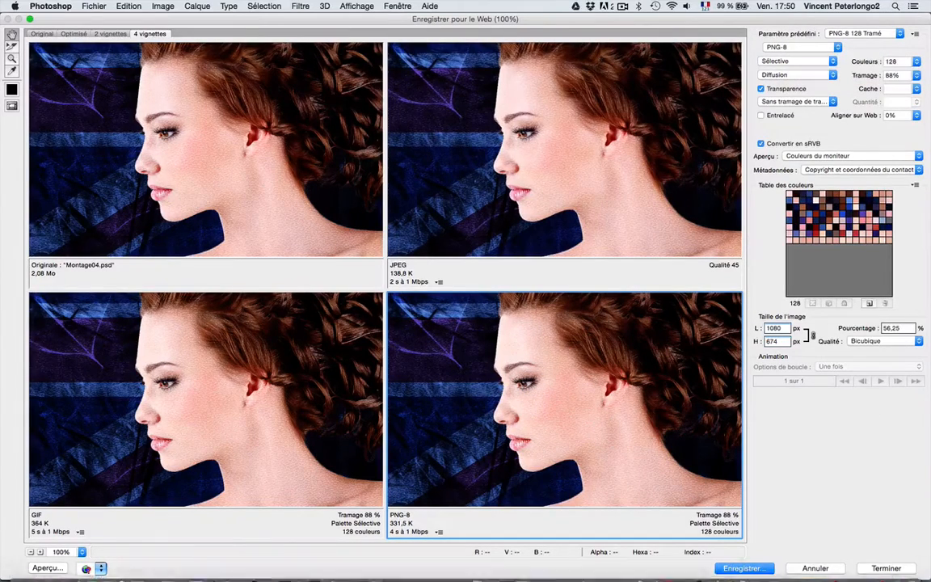
Save the JPEG version from the second preview as Montage05.jpg in the 5epartie folder
{"action": "mouse_move", "coordinate": [742, 571]}
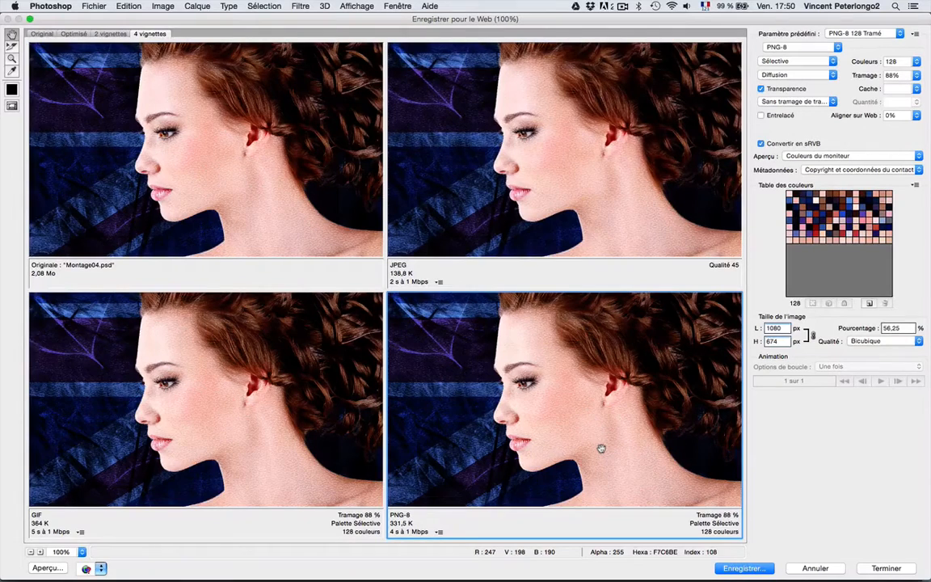
{"action": "left_click", "coordinate": [657, 141]}
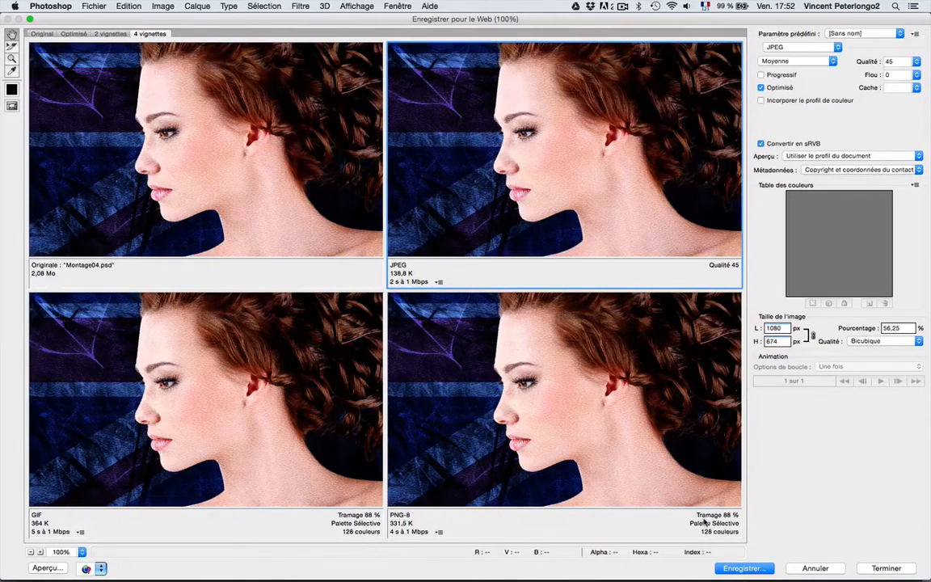
{"action": "left_click", "coordinate": [737, 569]}
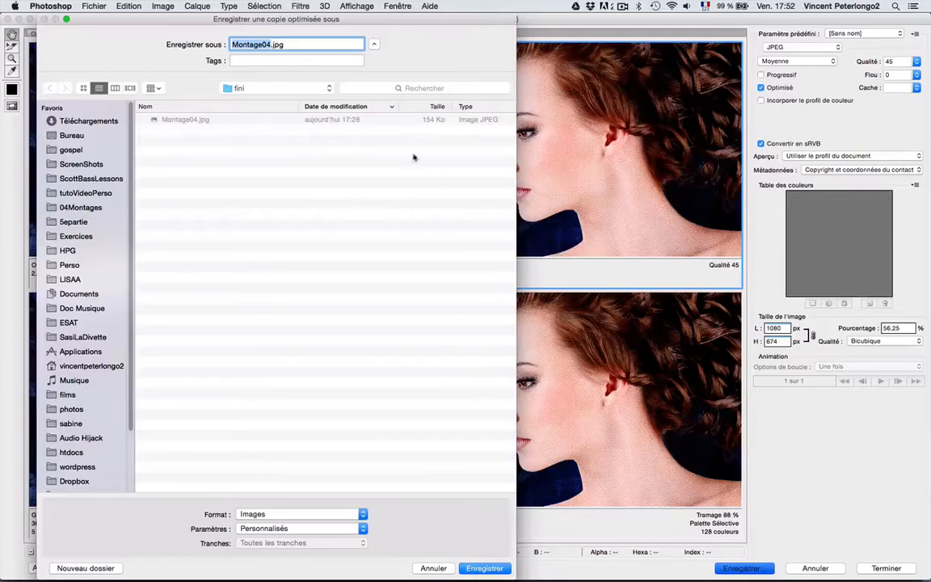
{"action": "left_click", "coordinate": [266, 88]}
{"action": "left_click", "coordinate": [260, 101]}
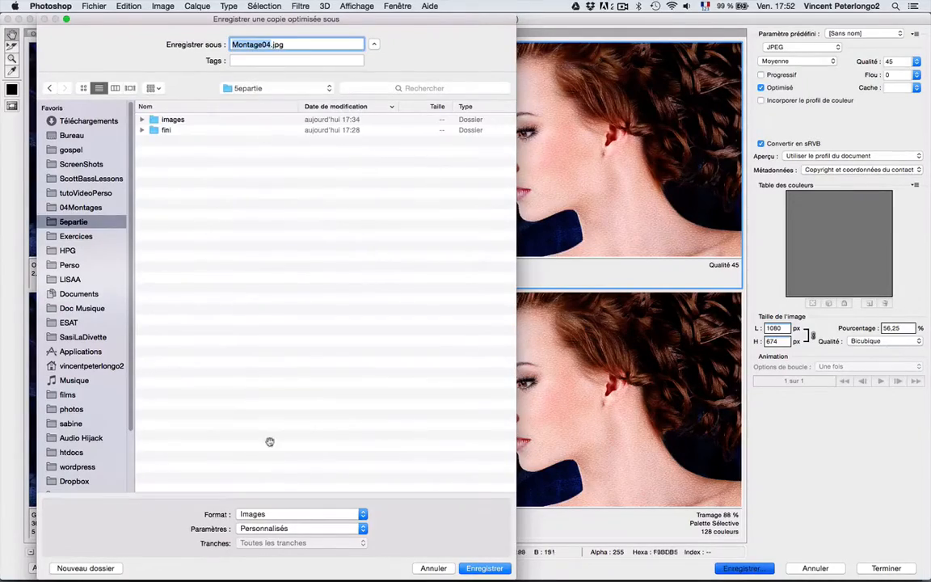
{"action": "left_click", "coordinate": [262, 44]}
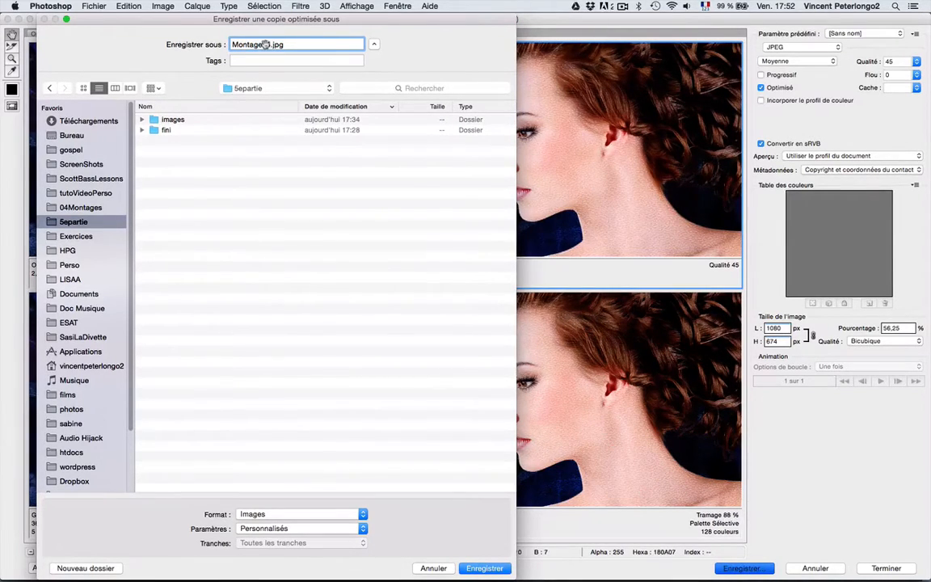
{"action": "key", "text": "BackSpace"}
{"action": "type", "text": "5"}
{"action": "left_click", "coordinate": [493, 568]}
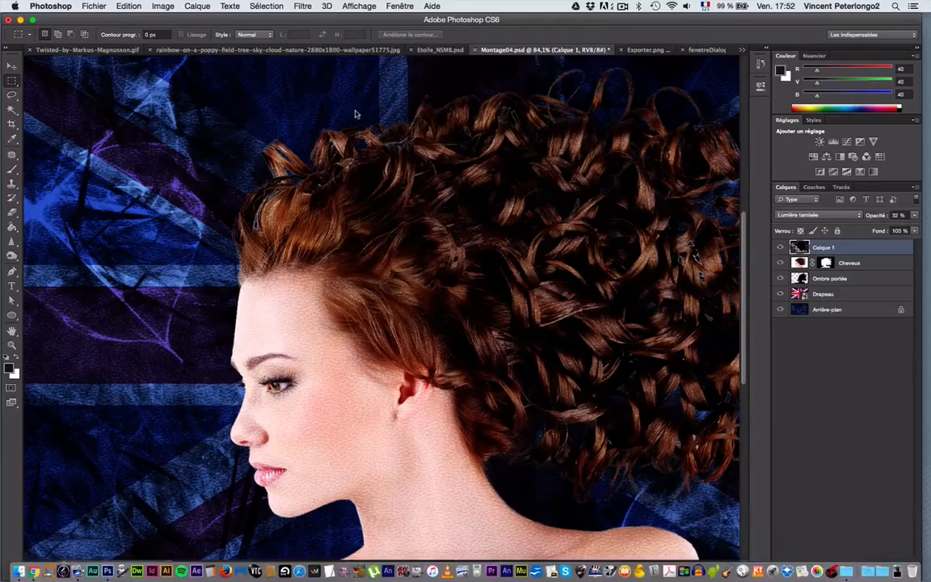
Switch to Finder and check the exported Montage05.jpg with a quick preview
{"action": "key", "text": "ctrl+Up"}
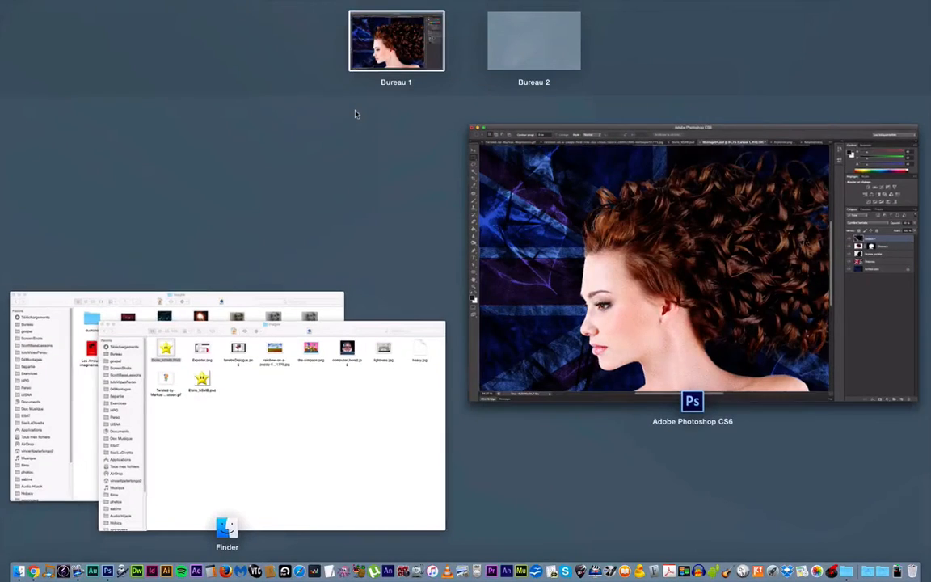
{"action": "left_click", "coordinate": [285, 437]}
{"action": "left_click", "coordinate": [232, 81]}
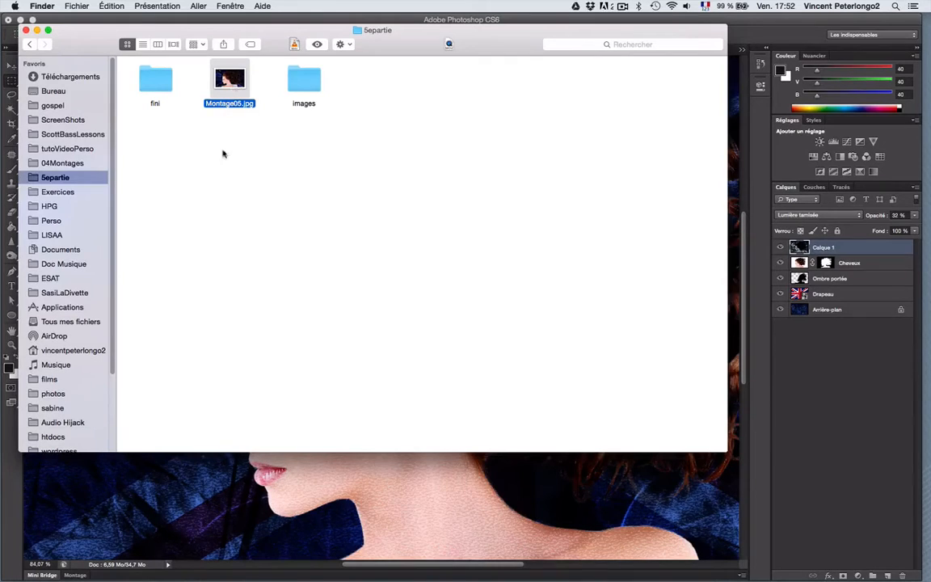
{"action": "key", "text": "space"}
{"action": "key", "text": "space"}
{"action": "left_click", "coordinate": [218, 205]}
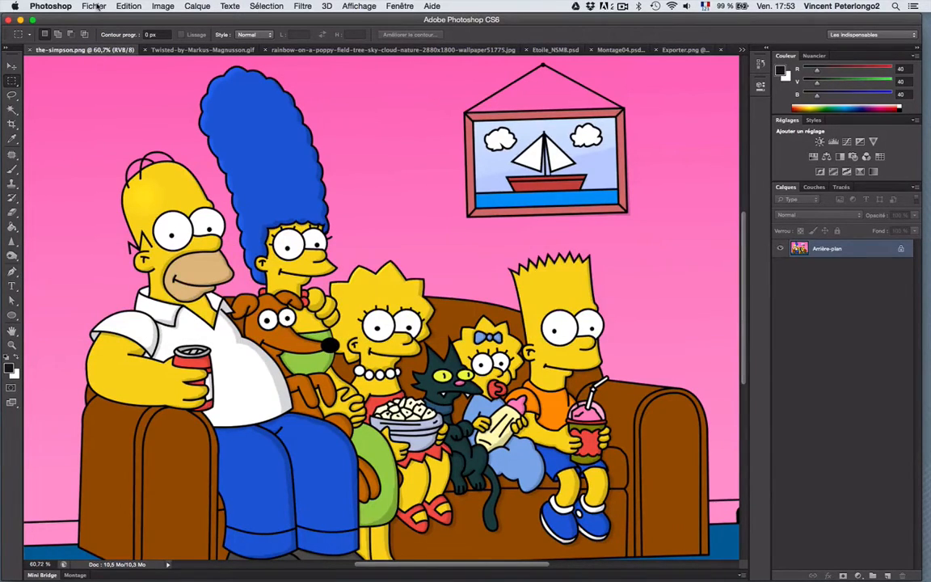
Open the-simpson.png in Save for Web and apply the JPEG Supérieur preset to the second preview
{"action": "left_click", "coordinate": [95, 6]}
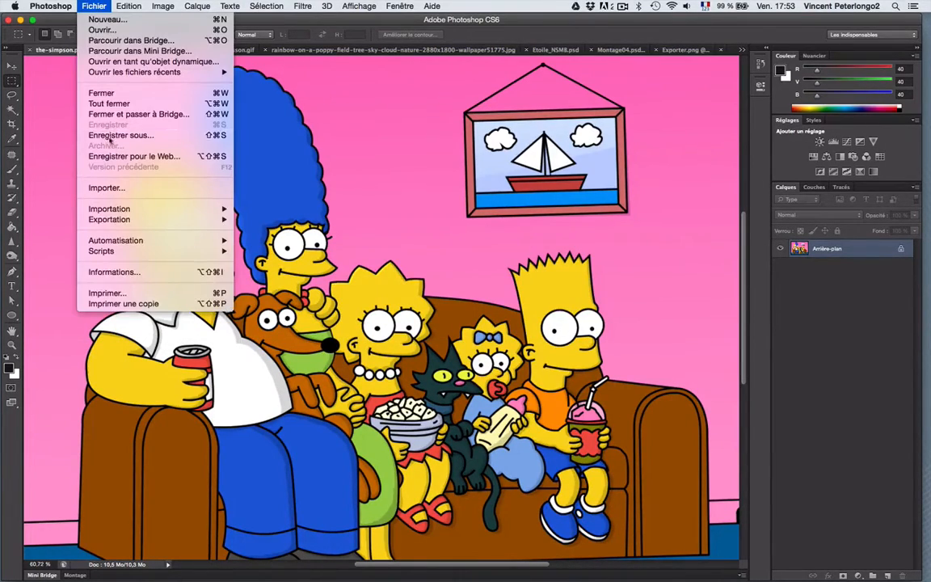
{"action": "left_click", "coordinate": [113, 157]}
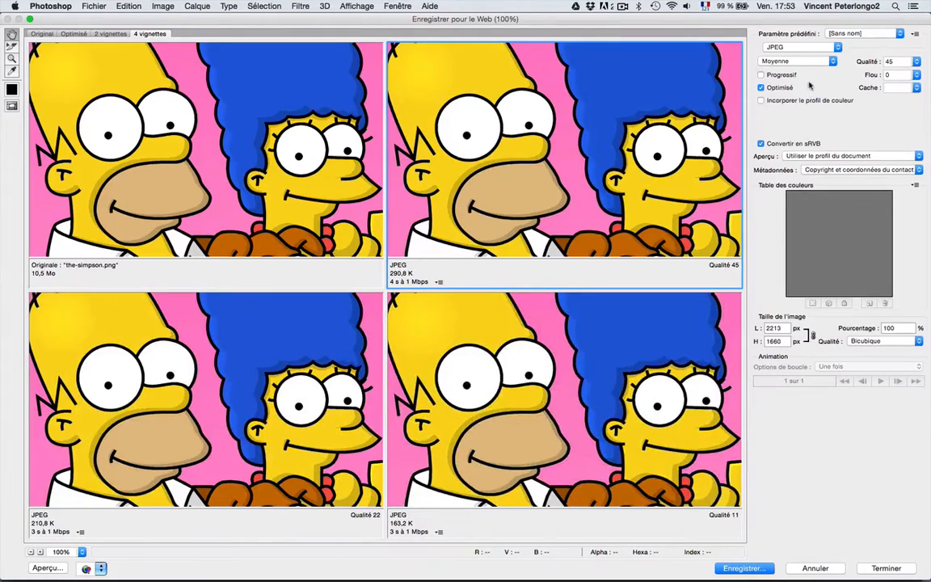
{"action": "left_click", "coordinate": [858, 33]}
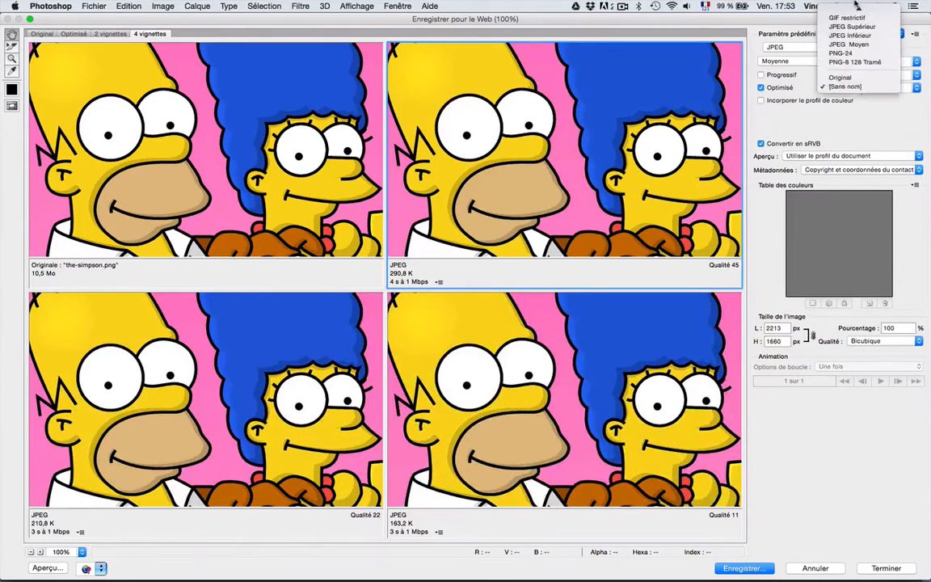
{"action": "left_click", "coordinate": [855, 72]}
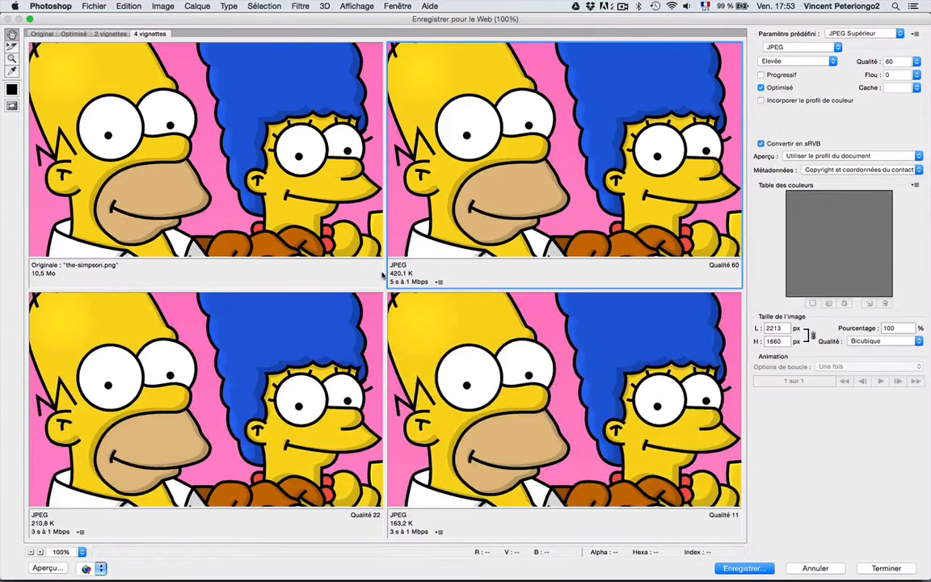
Set the Simpsons image's third preview to GIF 128 Tramé and its fourth preview to PNG-8 128 Tramé
{"action": "left_click", "coordinate": [172, 411]}
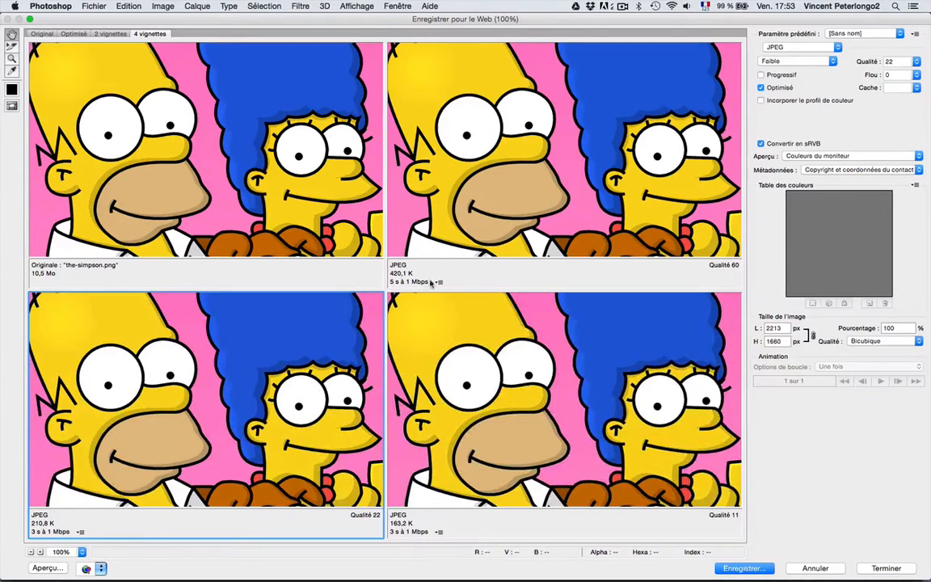
{"action": "left_click", "coordinate": [864, 32]}
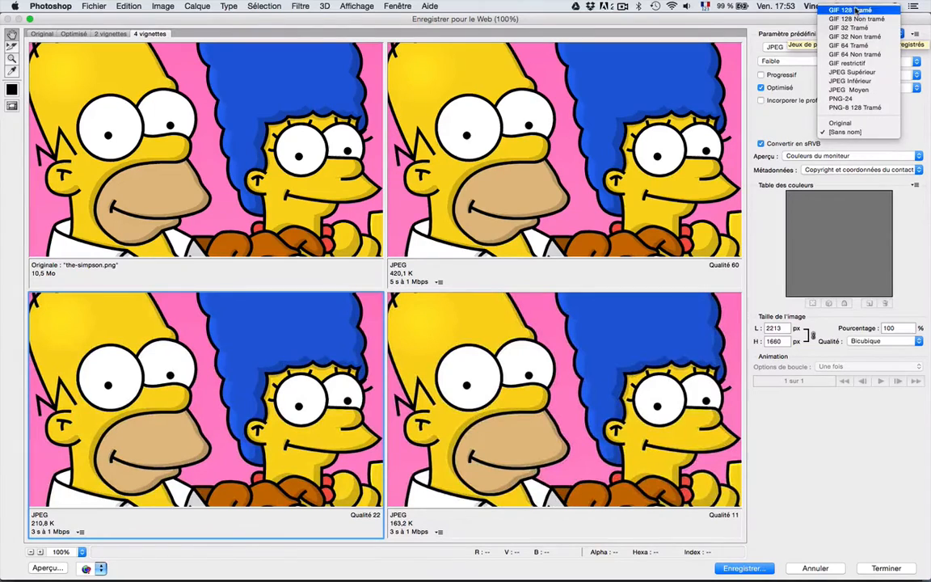
{"action": "left_click", "coordinate": [857, 9]}
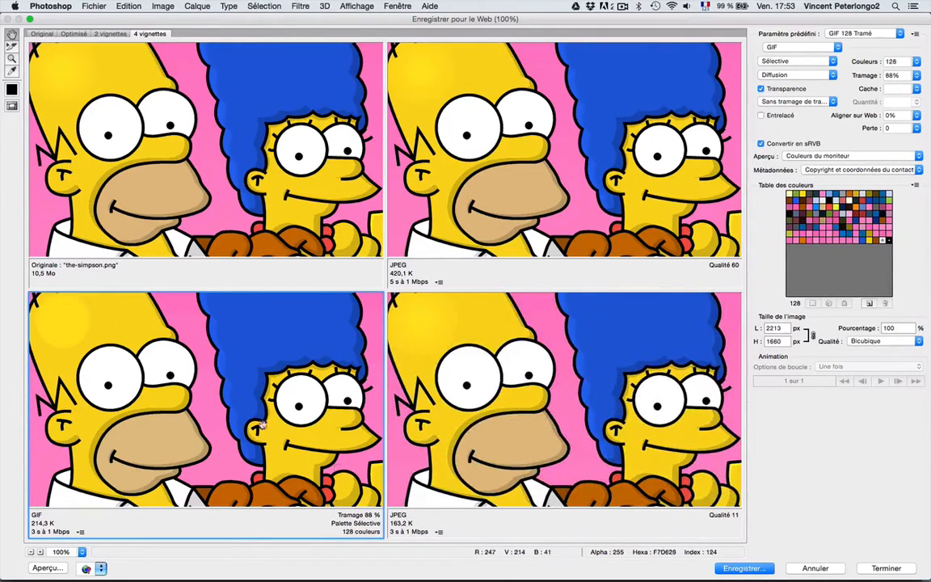
{"action": "left_click", "coordinate": [558, 376]}
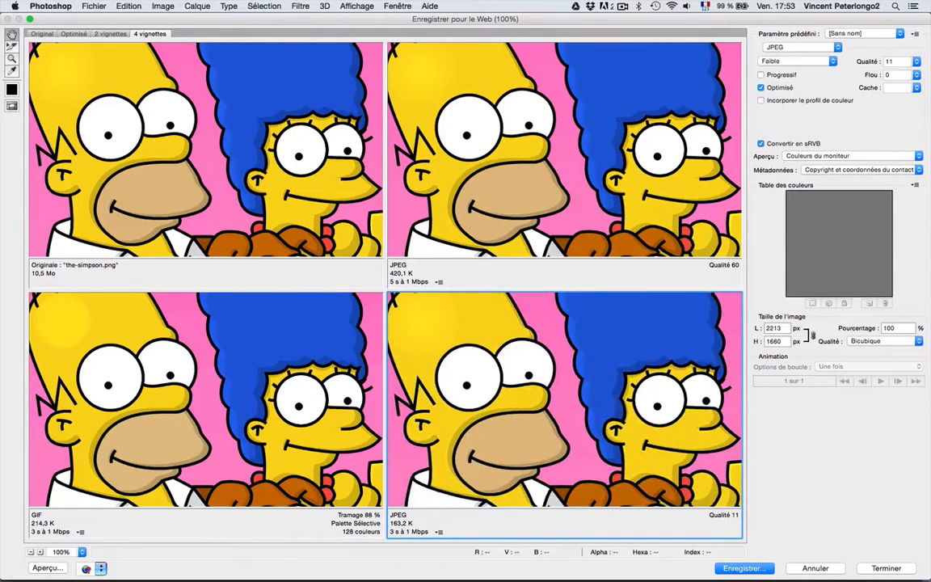
{"action": "left_click", "coordinate": [882, 33]}
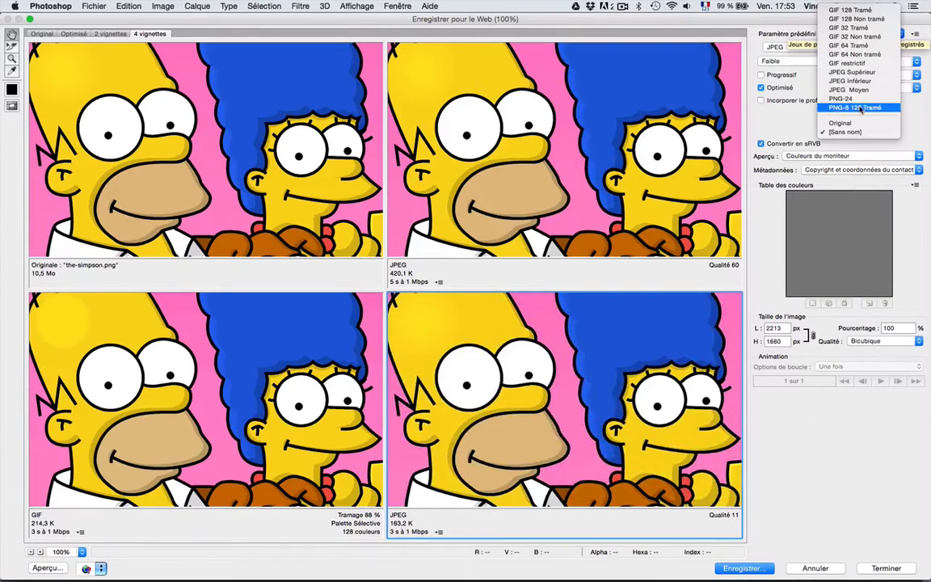
{"action": "left_click", "coordinate": [853, 107]}
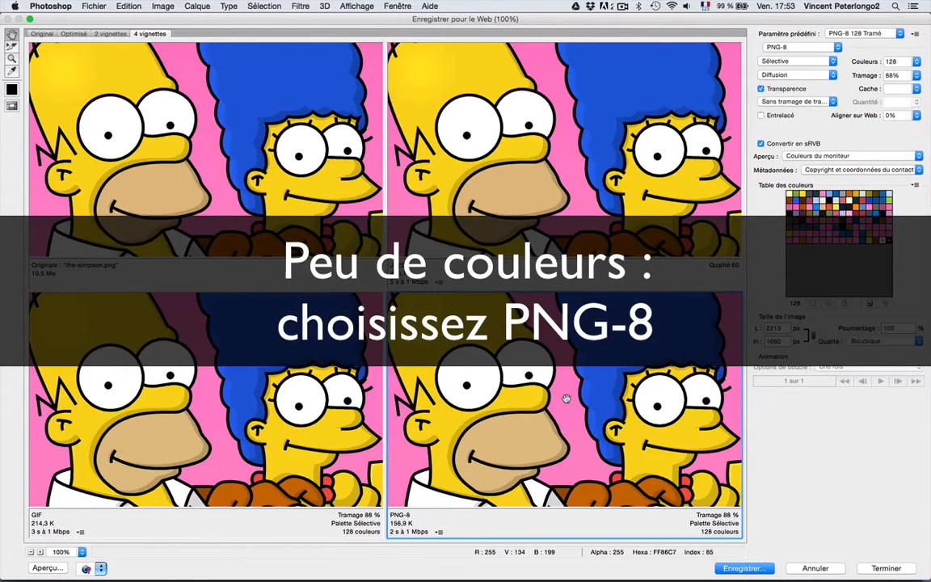
Lower the second preview's JPEG quality to 8, compare it with the PNG-8 preview, and cancel the web export
{"action": "left_click", "coordinate": [644, 135]}
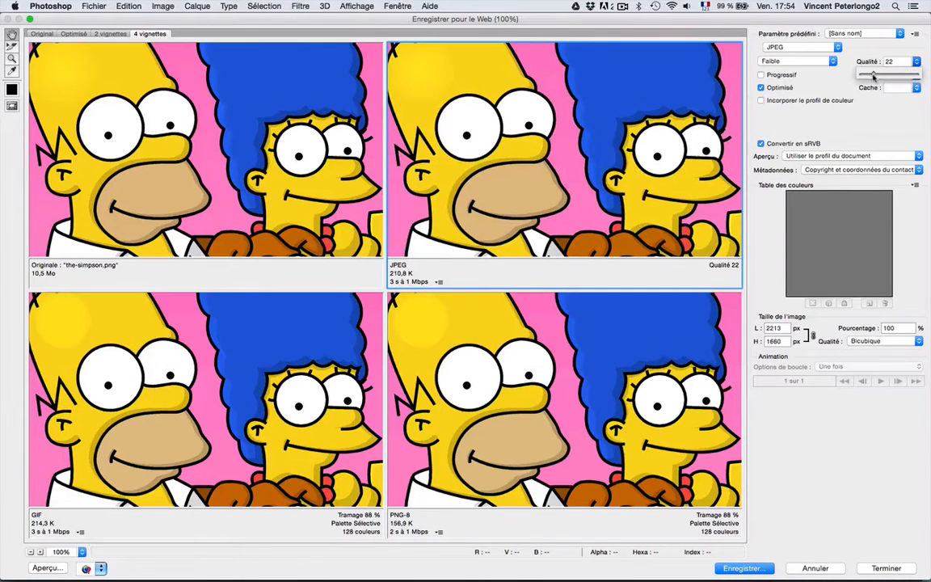
{"action": "left_click_drag", "start_coordinate": [873, 77], "coordinate": [865, 75]}
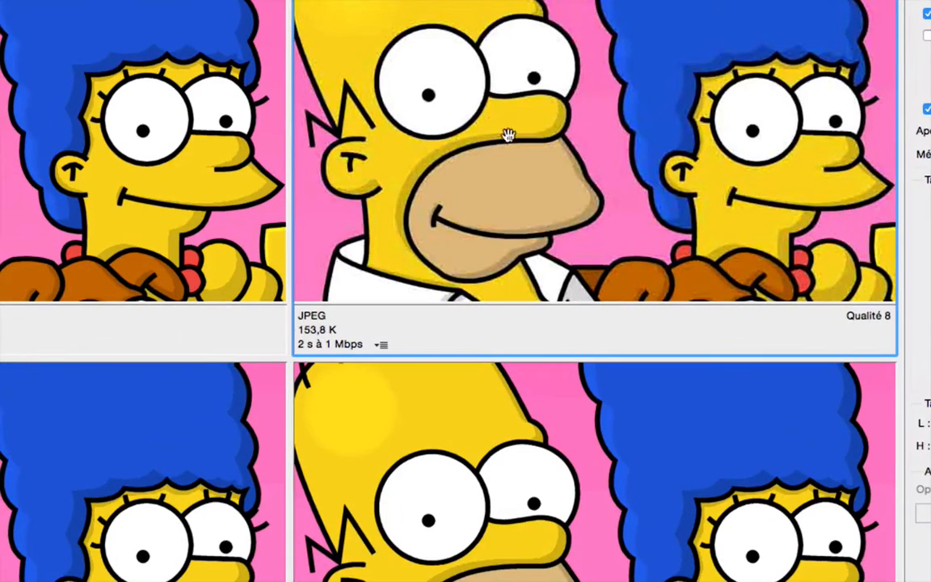
{"action": "left_click_drag", "start_coordinate": [665, 491], "coordinate": [661, 315]}
{"action": "left_click_drag", "start_coordinate": [572, 454], "coordinate": [570, 446]}
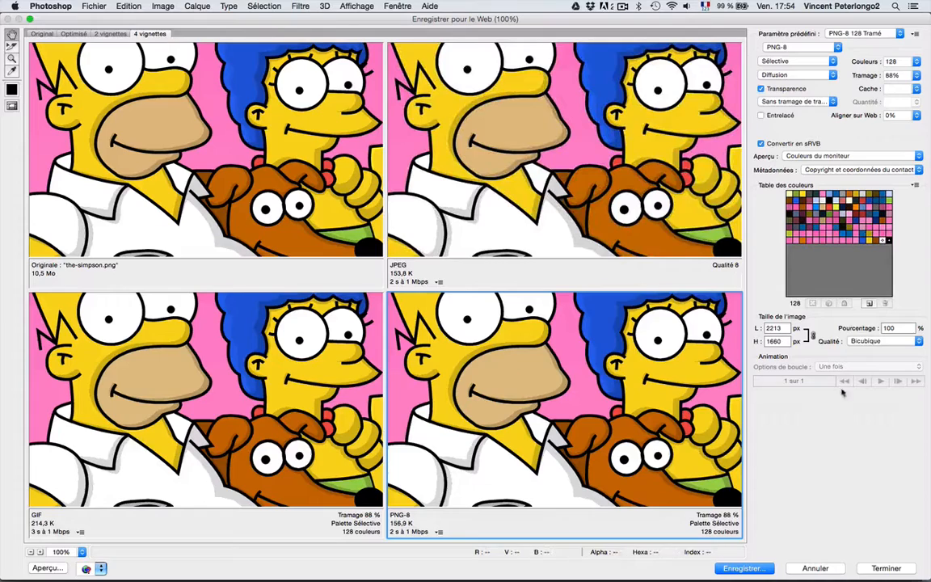
{"action": "left_click", "coordinate": [815, 568]}
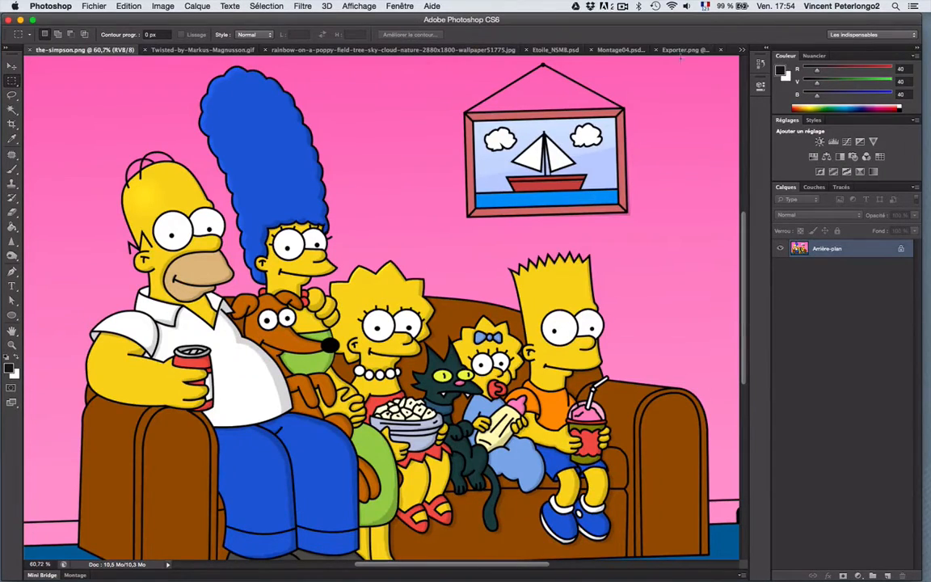
Bring up the Etoile_NSMB.psd document and view the star briefly in full screen
{"action": "left_click", "coordinate": [743, 51]}
{"action": "left_click", "coordinate": [729, 112]}
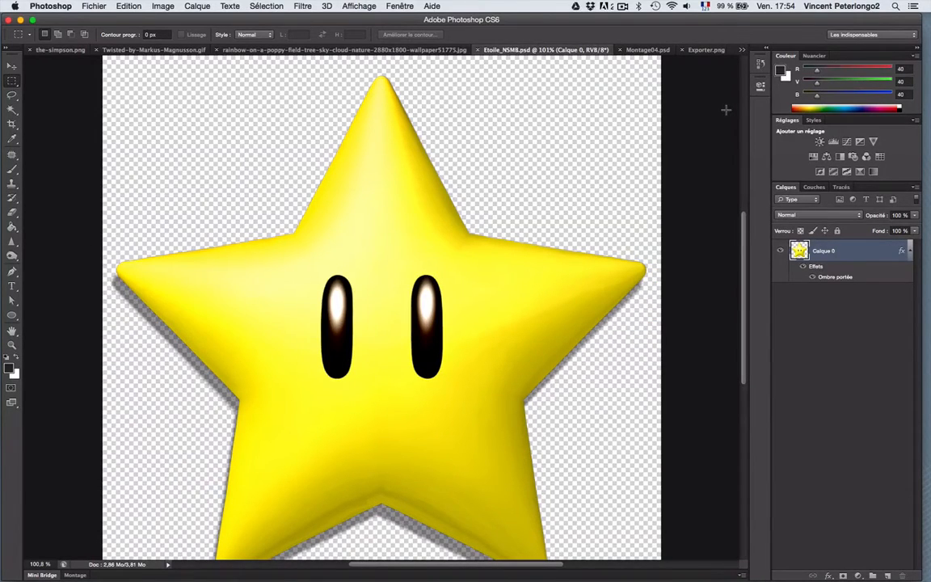
{"action": "key", "text": "f"}
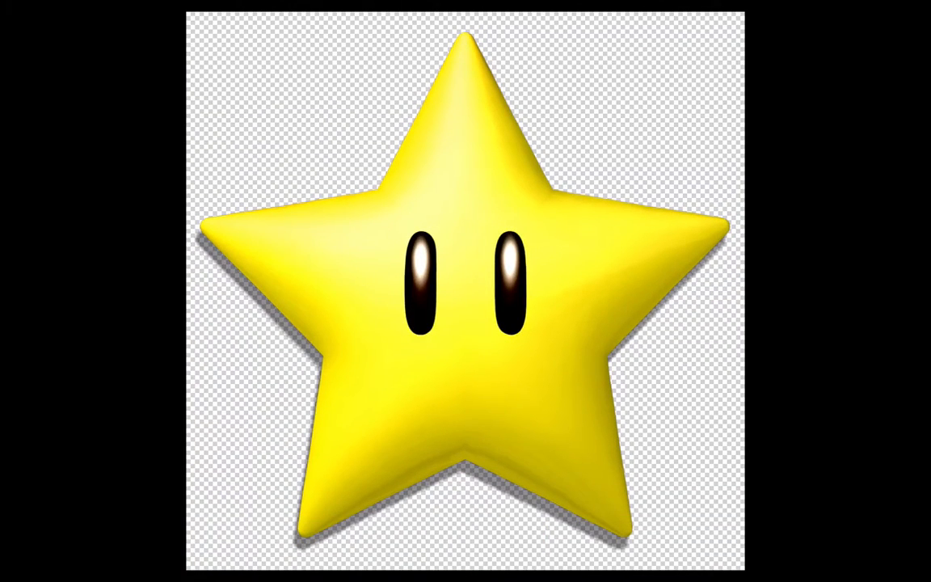
{"action": "key", "text": "f"}
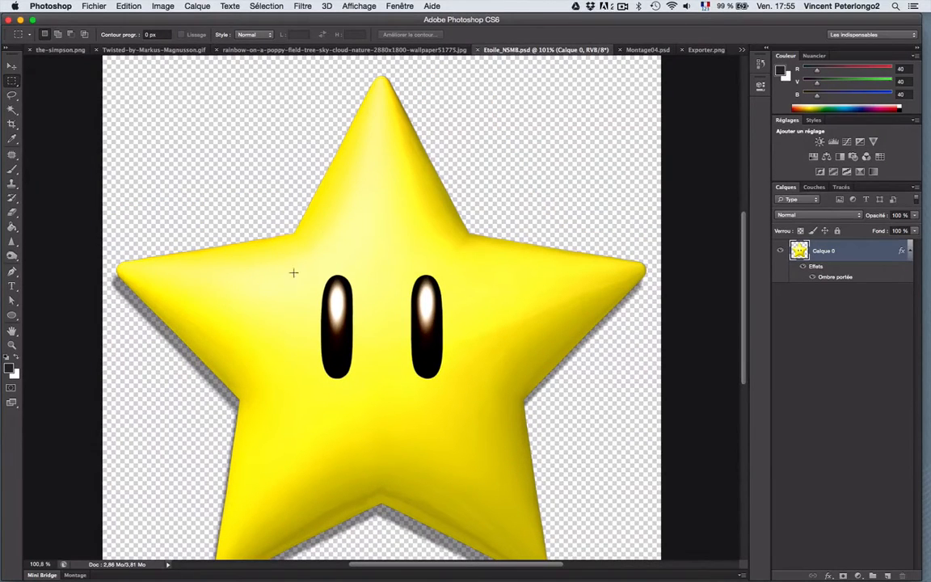
Open the star image in Save for Web and apply the JPEG Supérieur preset to the second preview
{"action": "left_click", "coordinate": [106, 5]}
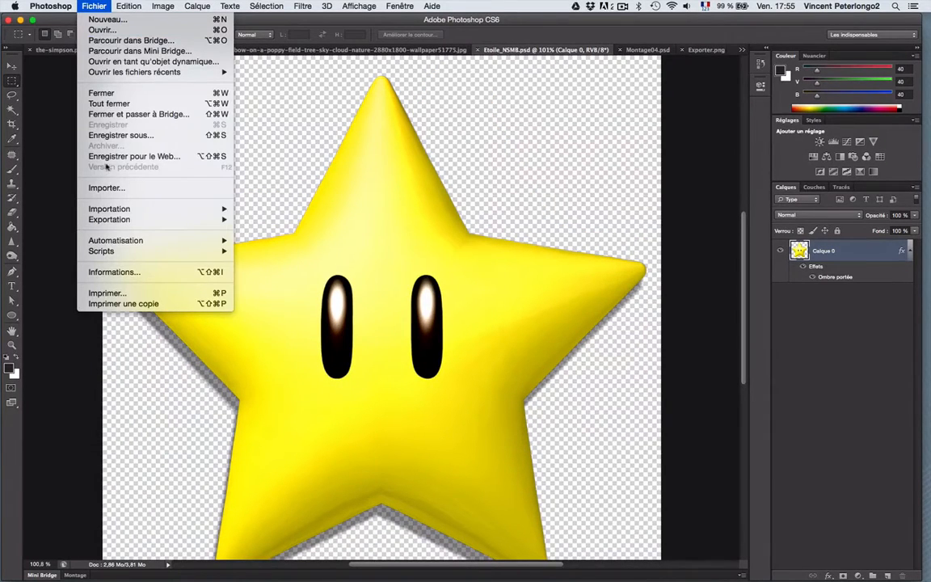
{"action": "left_click", "coordinate": [107, 157]}
{"action": "left_click", "coordinate": [873, 34]}
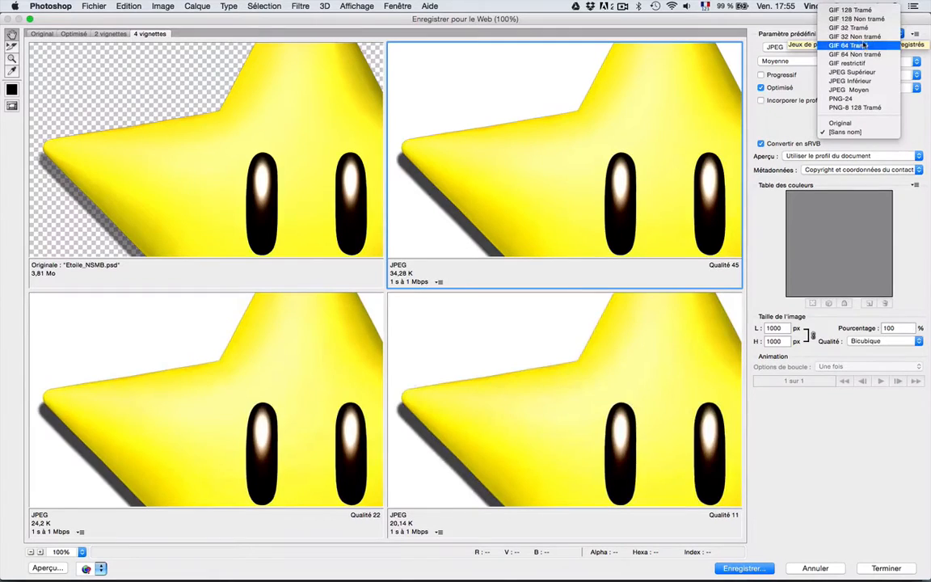
{"action": "left_click", "coordinate": [862, 74]}
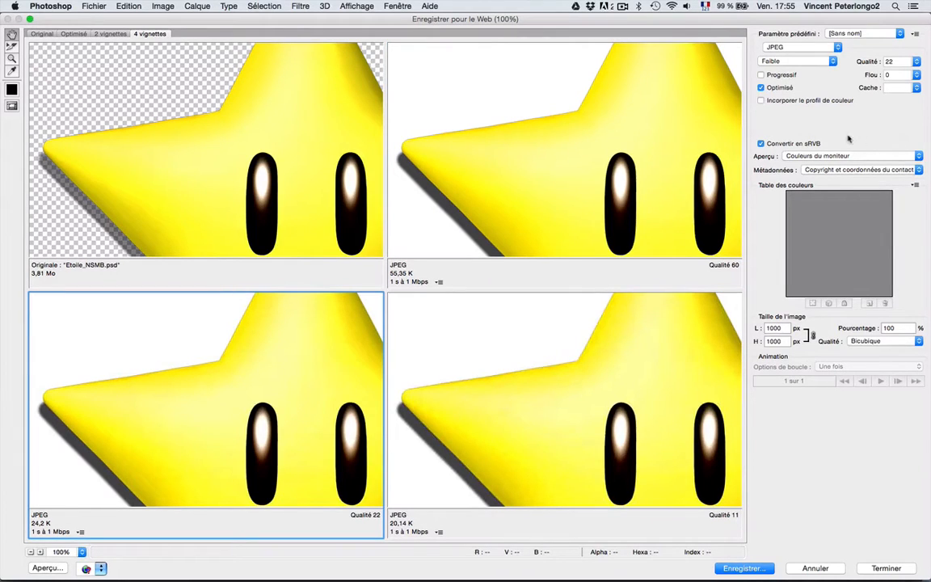
Apply the GIF 128 Tramé preset to the third preview and inspect the star's edges and shadow
{"action": "left_click", "coordinate": [862, 34]}
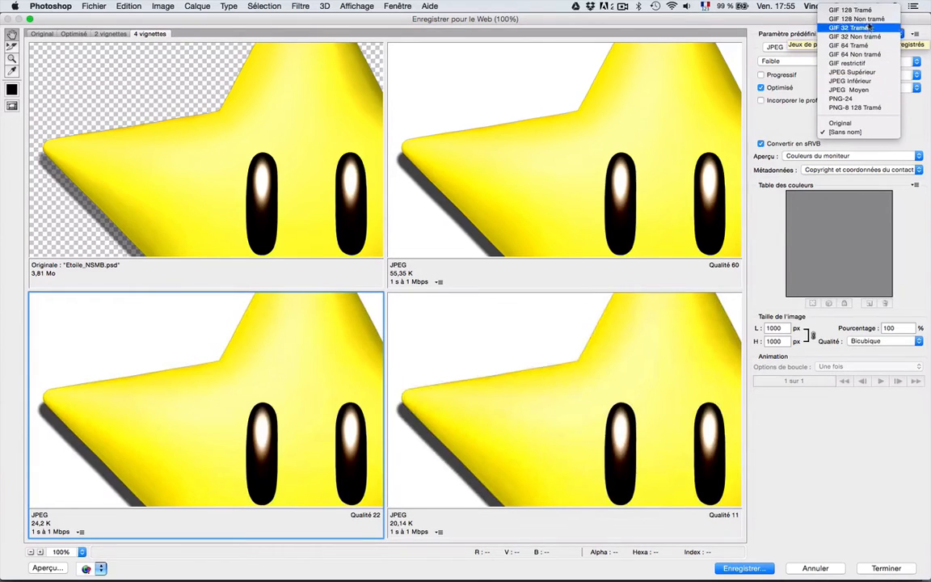
{"action": "left_click", "coordinate": [868, 12]}
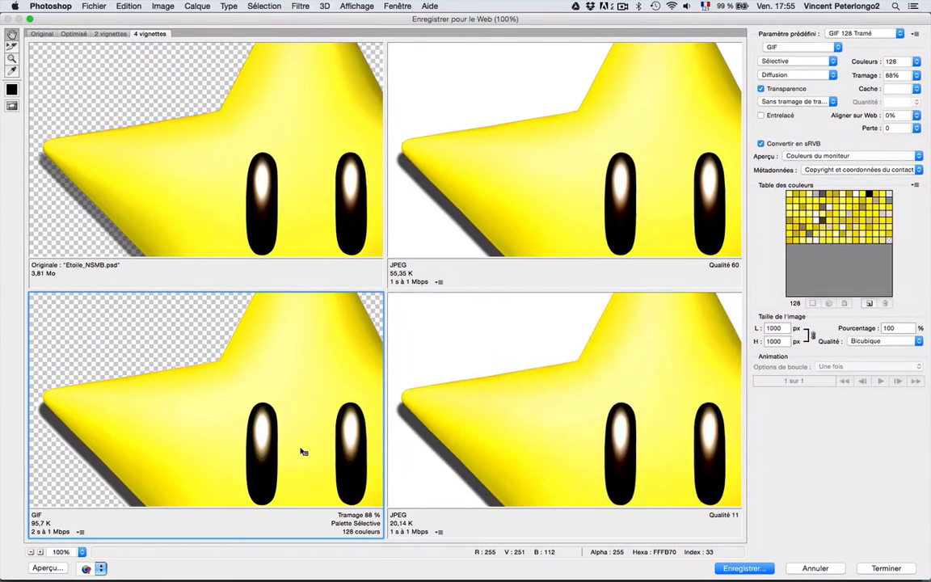
{"action": "left_click_drag", "start_coordinate": [301, 447], "coordinate": [245, 363]}
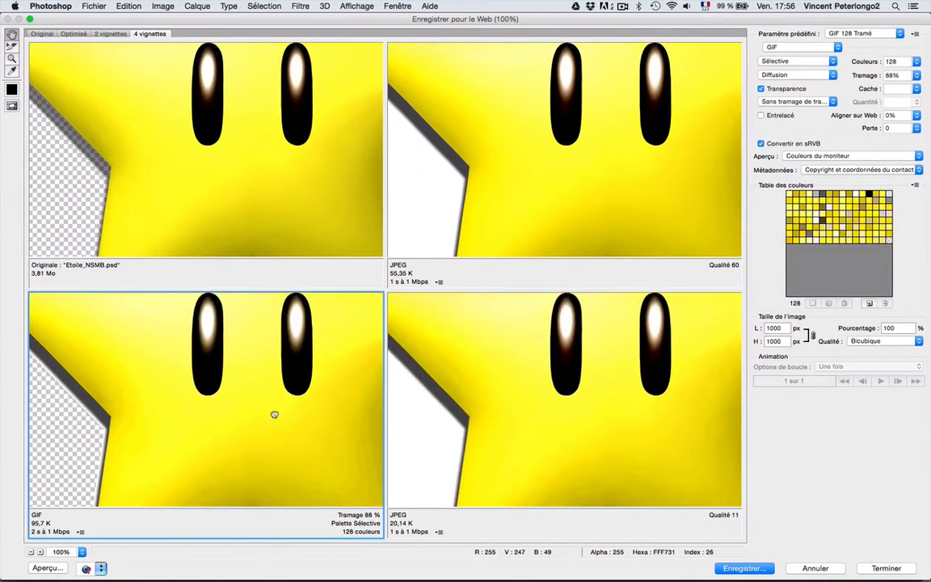
{"action": "left_click_drag", "start_coordinate": [274, 416], "coordinate": [240, 410]}
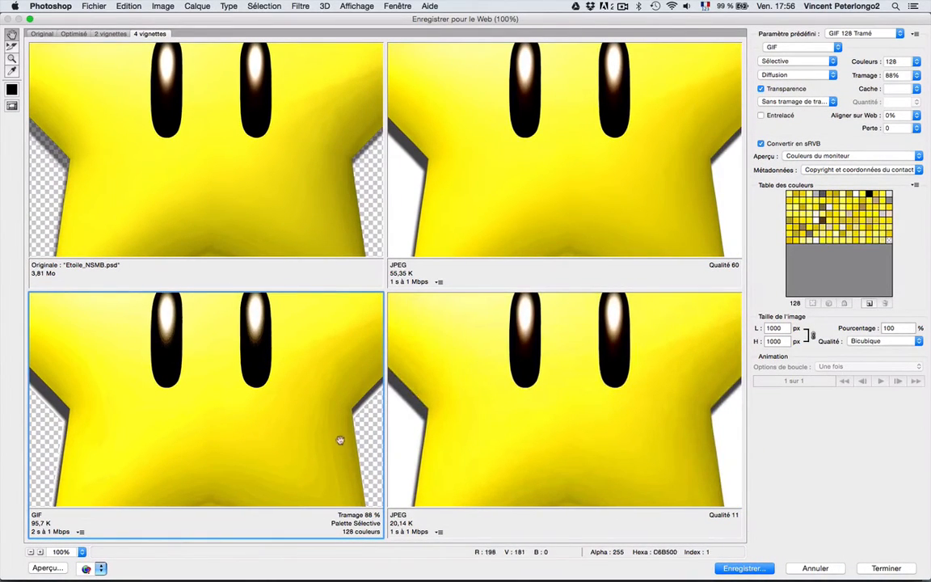
Apply the PNG-8 128 Tramé preset to the third preview, inspect the star's edges, and select the fourth preview
{"action": "left_click", "coordinate": [863, 33]}
{"action": "left_click", "coordinate": [858, 130]}
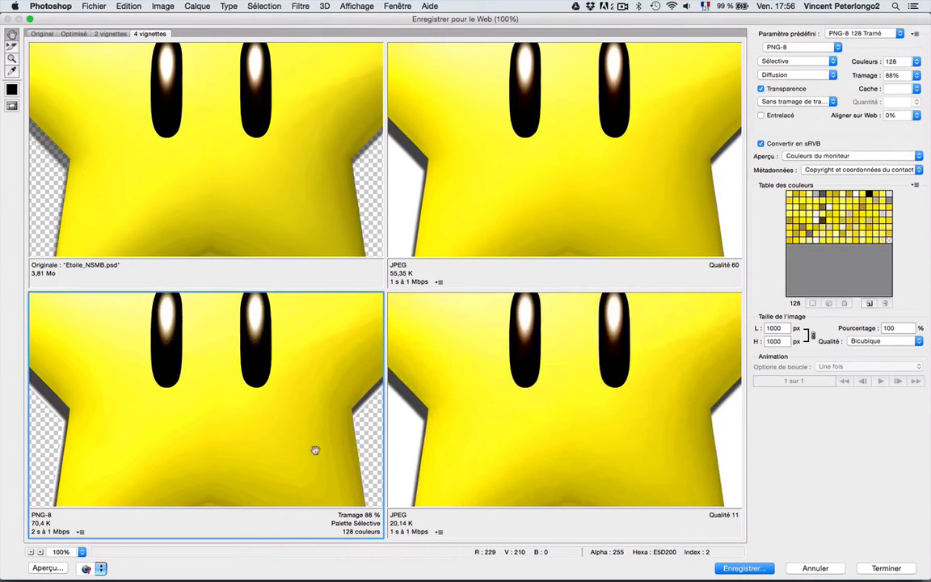
{"action": "left_click_drag", "start_coordinate": [106, 417], "coordinate": [128, 417]}
{"action": "left_click", "coordinate": [501, 434]}
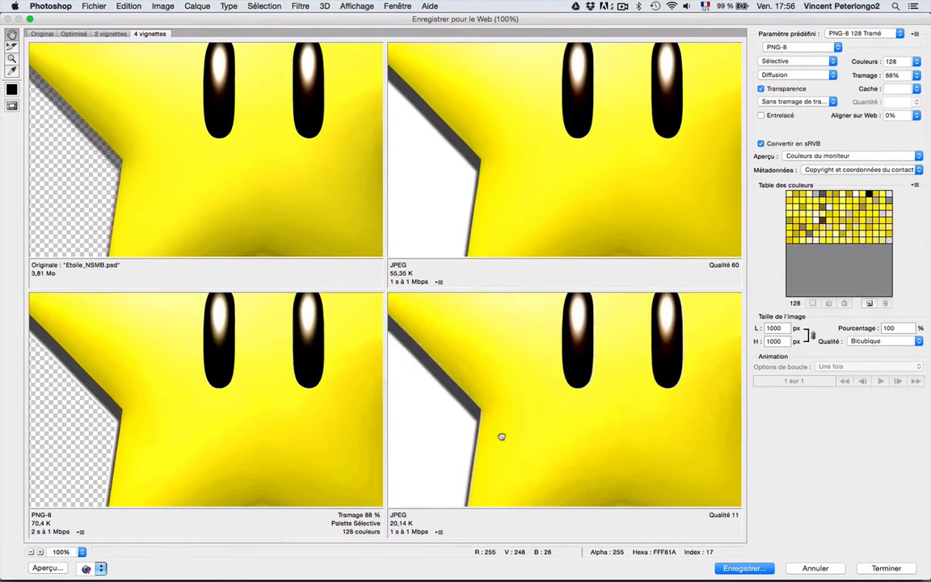
Apply the PNG-24 preset to the fourth preview and inspect the transparency along the star's edge and shadow
{"action": "left_click", "coordinate": [859, 33]}
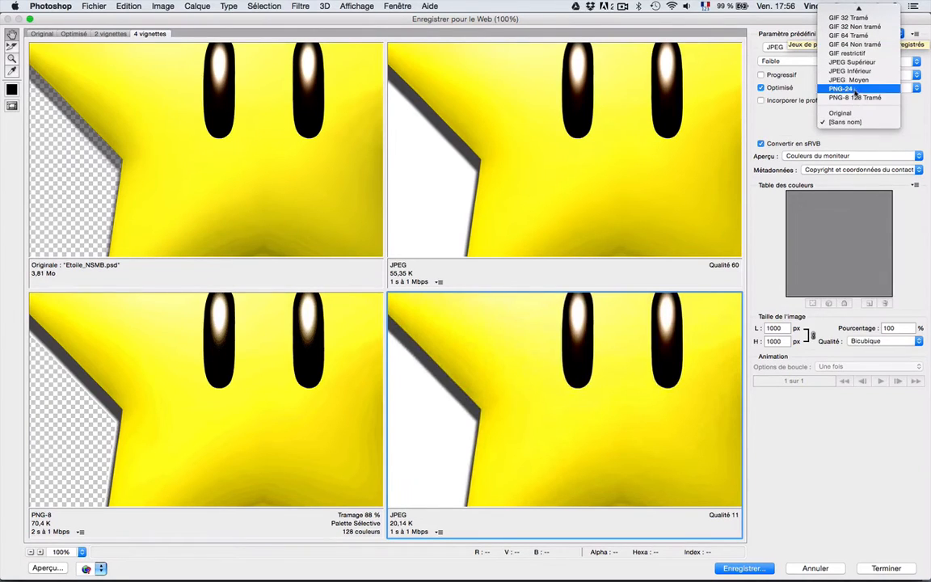
{"action": "left_click", "coordinate": [853, 88]}
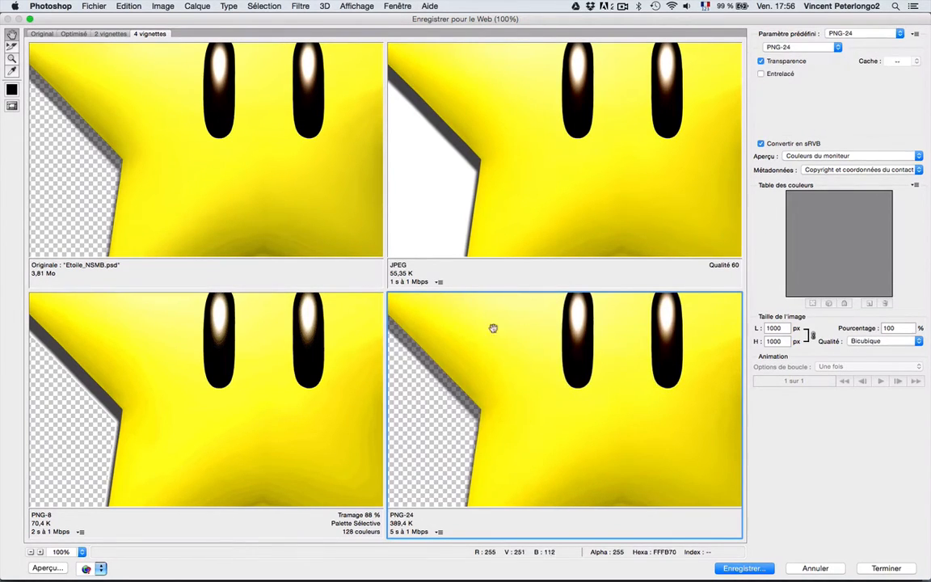
{"action": "left_click_drag", "start_coordinate": [451, 409], "coordinate": [500, 448]}
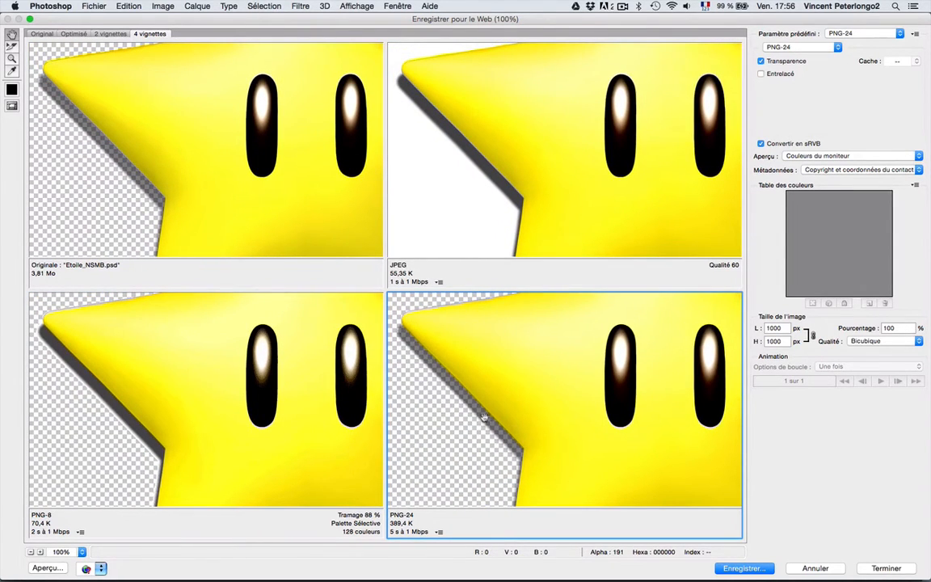
{"action": "scroll", "coordinate": [381, 379], "scroll_direction": "down", "scroll_amount": 2}
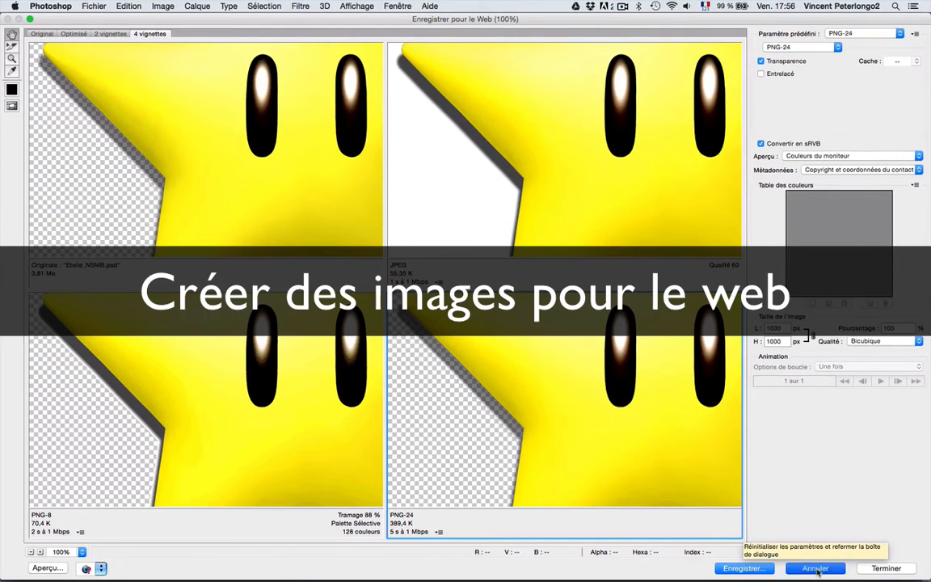
Dismiss Save for Web without exporting and show the star image in full screen
{"action": "left_click", "coordinate": [815, 568]}
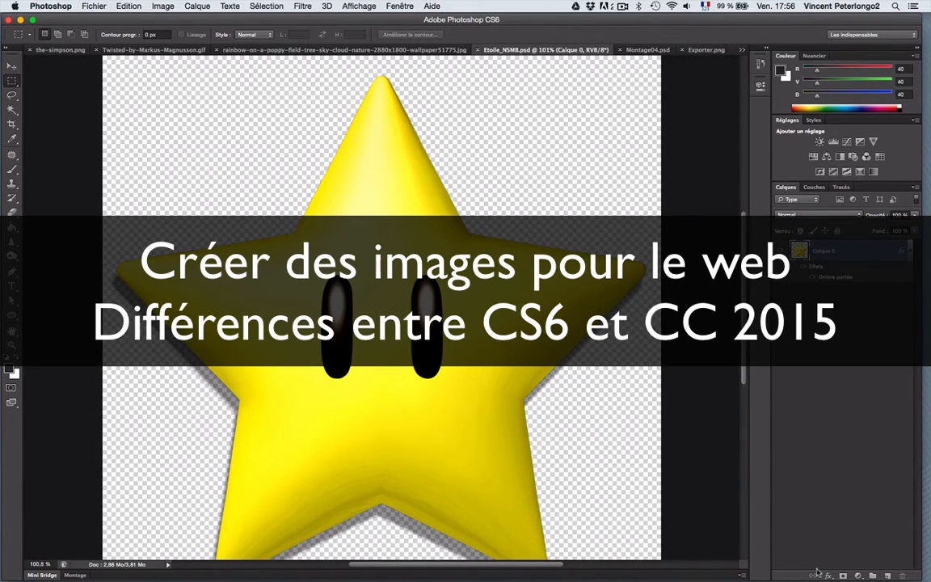
{"action": "key", "text": "f"}
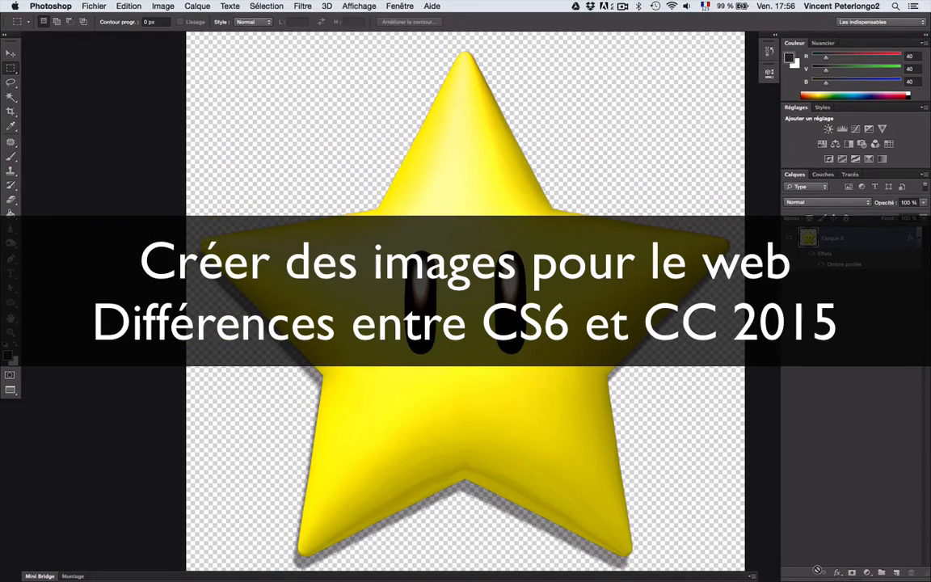
{"action": "key", "text": "f"}
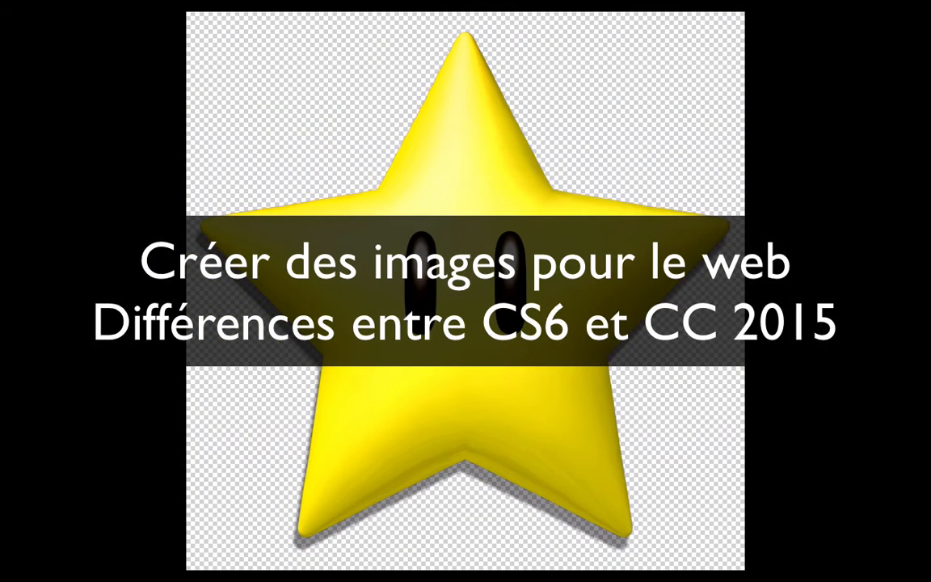